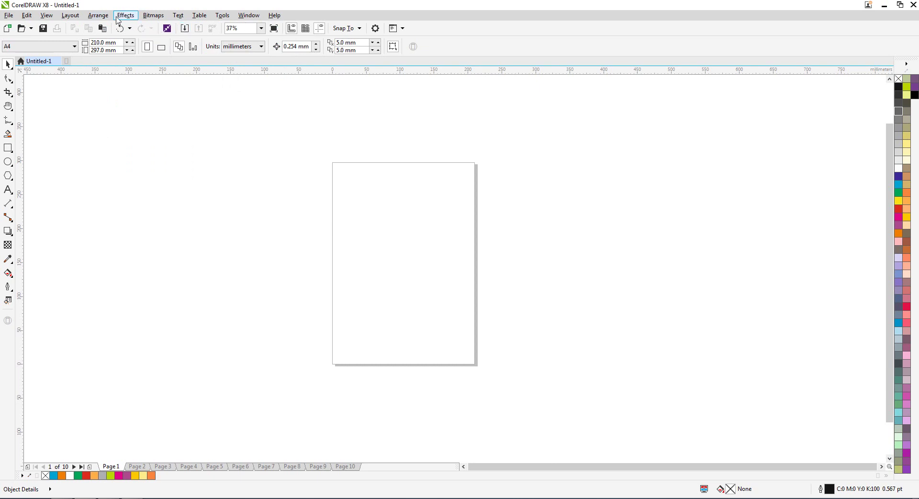
Step: Open the Rotate transformation settings
left_click(99, 15)
mouse_move(206, 27)
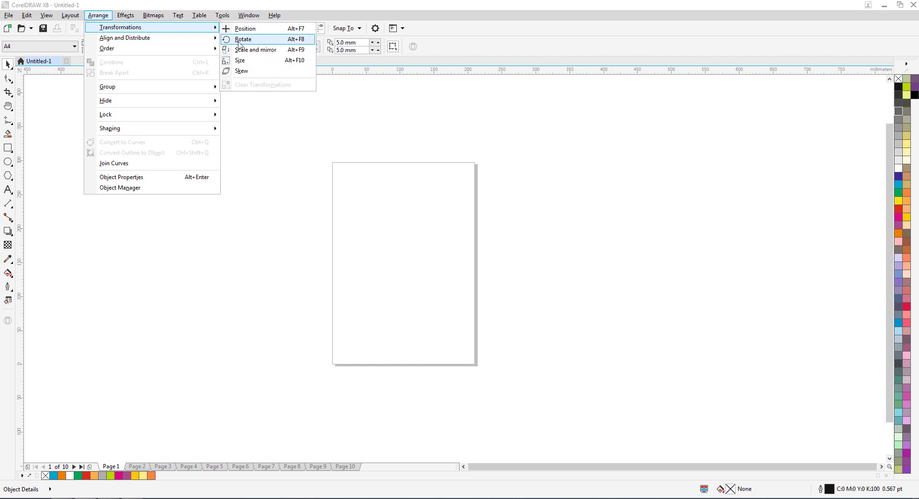
left_click(254, 43)
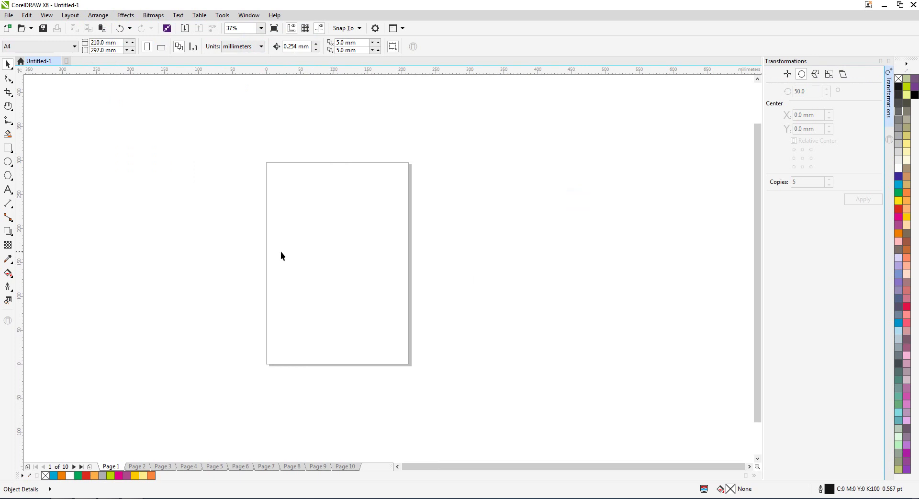
scroll(286, 237, "up", 1)
scroll(318, 234, "down", 1)
left_click(523, 214)
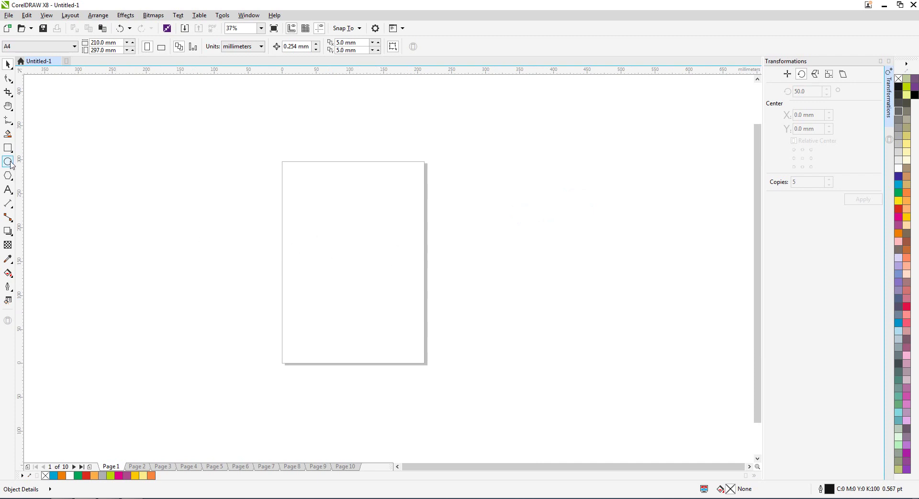
Step: Draw a vertical ellipse about 35 mm wide and 75 mm high on the page and shift it slightly downward
left_click(7, 161)
scroll(352, 184, "up", 1)
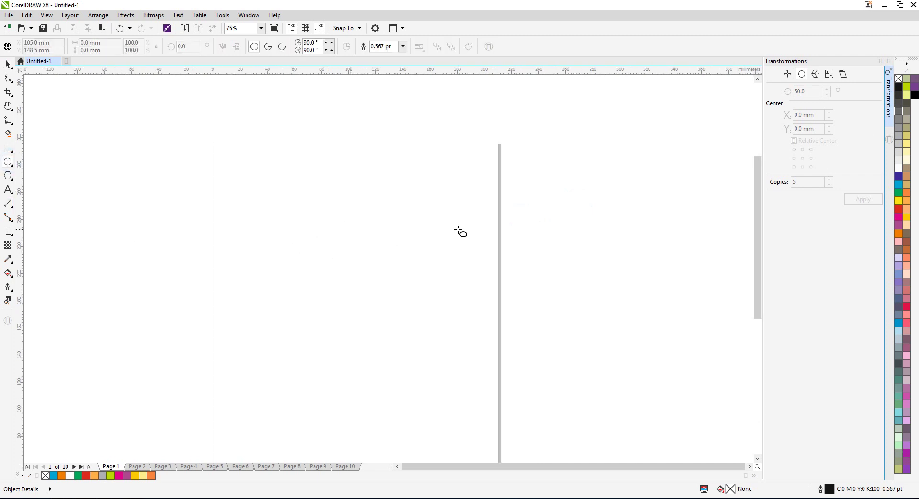
left_click_drag(313, 206, 362, 308)
scroll(359, 239, "up", 1)
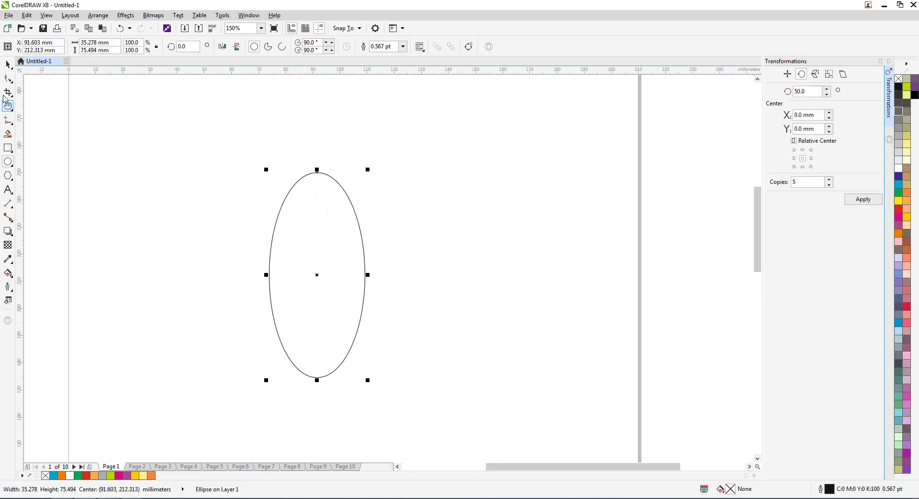
left_click(8, 65)
left_click_drag(338, 236, 342, 257)
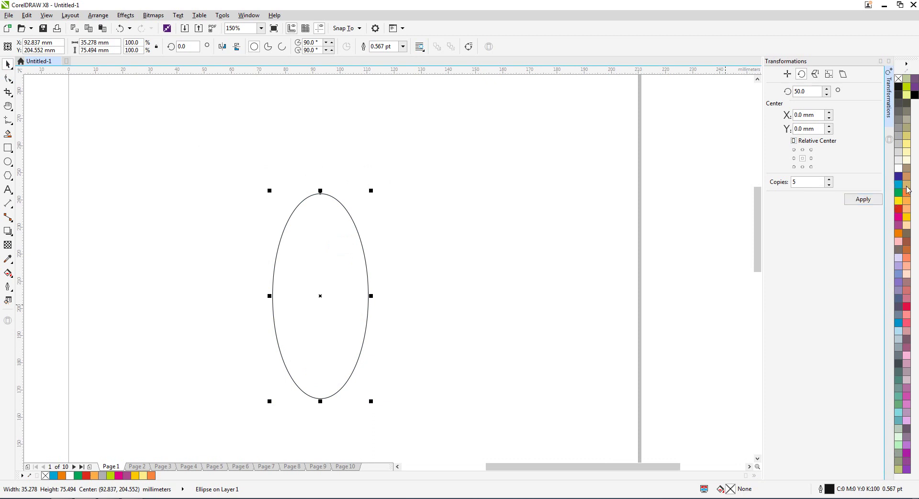
Step: Fill the ellipse with cyan and remove its outline
left_click(899, 185)
right_click(899, 78)
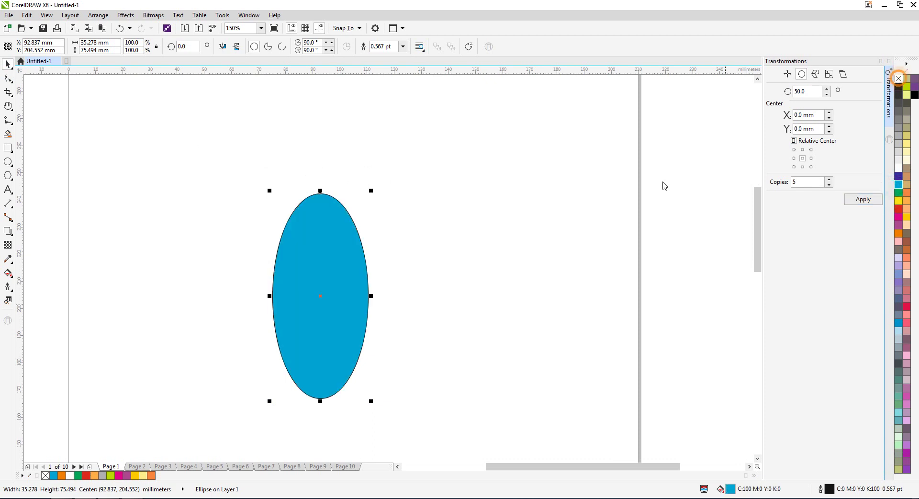
left_click(497, 234)
left_click_drag(330, 282, 292, 268)
scroll(307, 257, "down", 1)
scroll(307, 258, "up", 1)
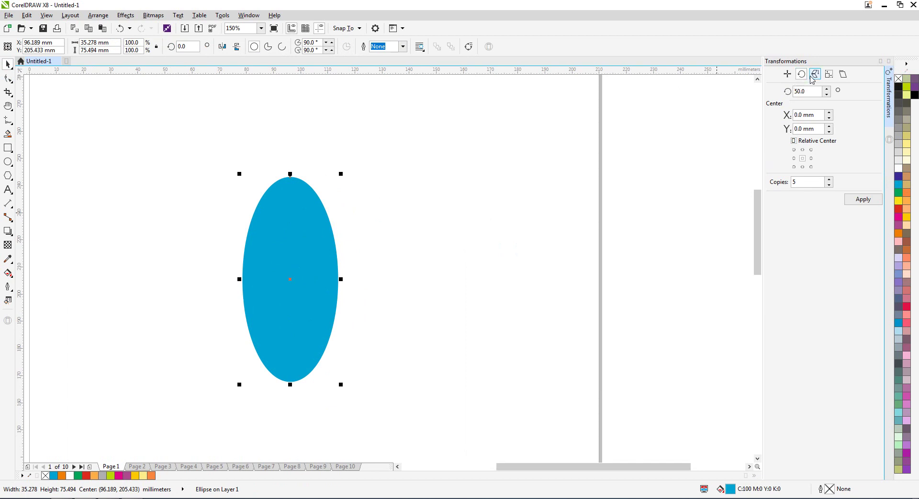
Step: Try rotating the ellipse by 90 degrees with 5 copies
left_click(803, 77)
double_click(811, 90)
left_click(805, 182)
left_click(522, 217)
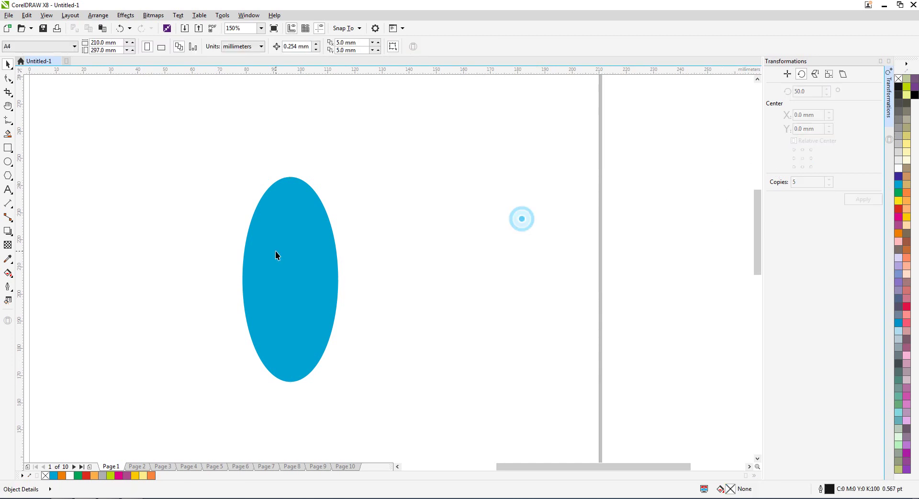
left_click(285, 275)
left_click_drag(285, 274, 278, 272)
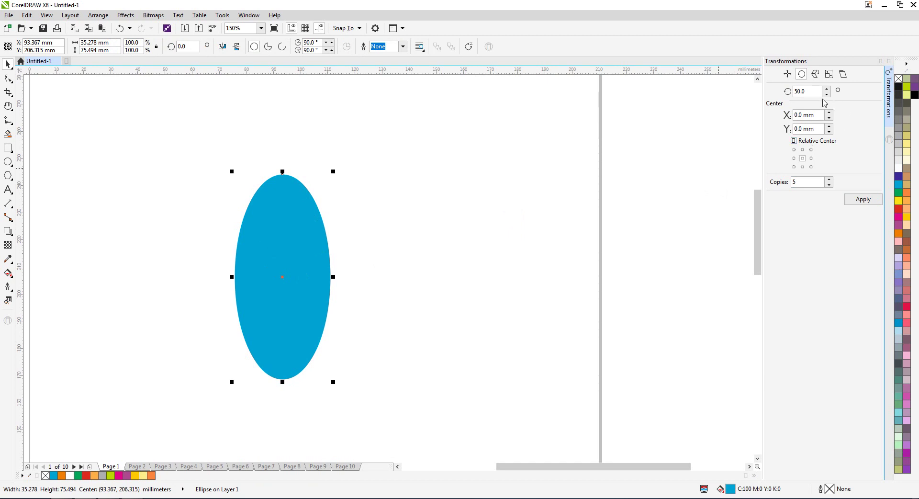
left_click(809, 91)
type("90")
key("Return")
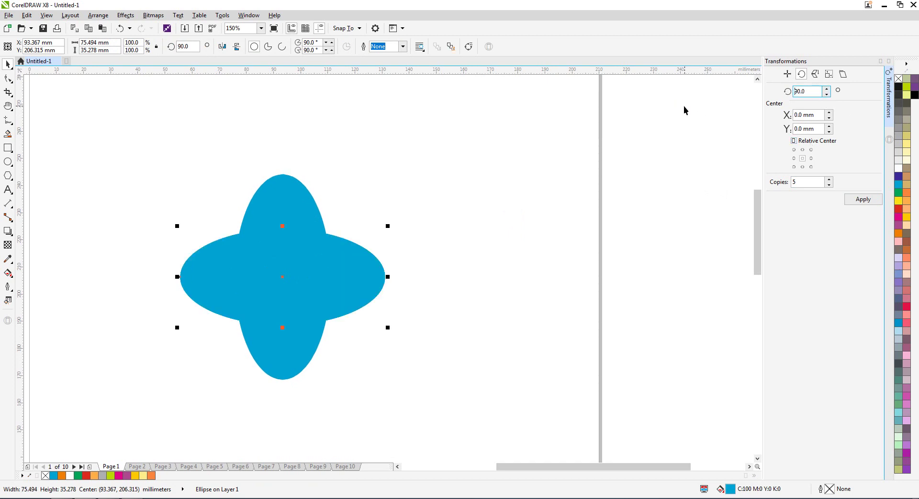
Step: Pull one rotated copy aside, and undo both that move and the 90-degree rotation copies
left_click(401, 192)
left_click_drag(291, 220, 431, 199)
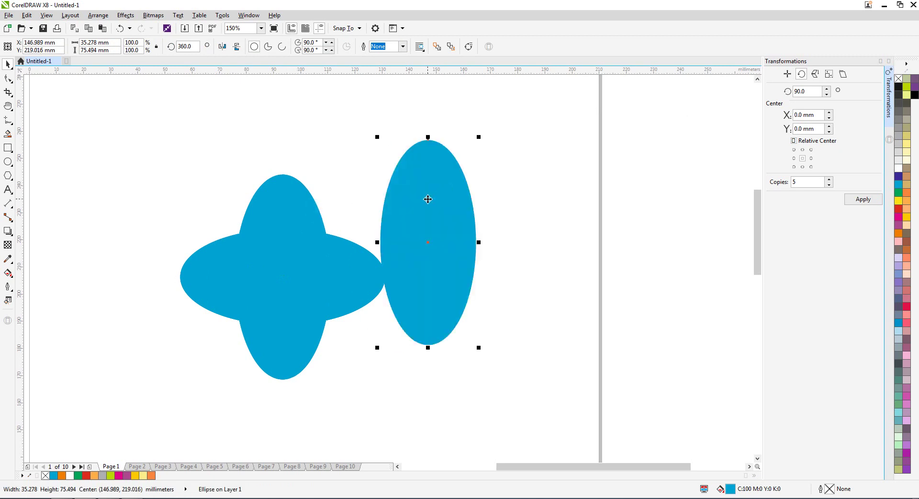
key("ctrl+z")
key("ctrl+z")
left_click(425, 197)
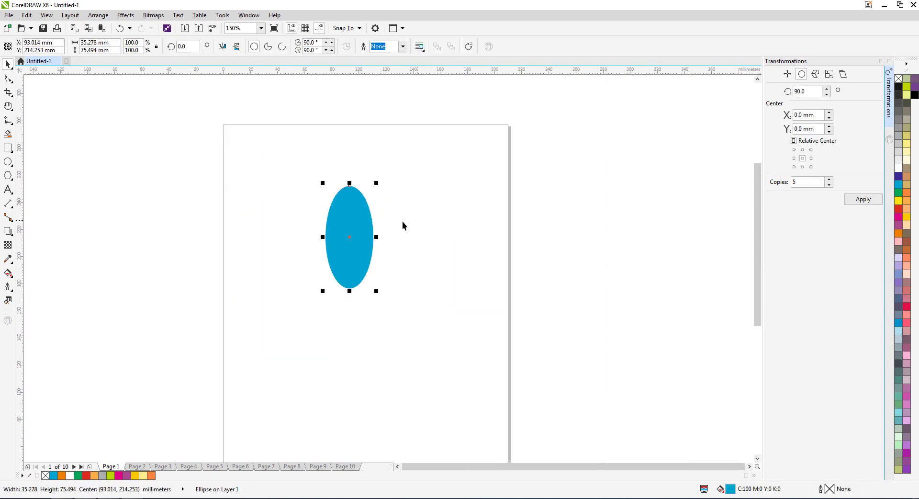
Step: Reposition the single ellipse slightly and set the number of rotation copies to 20
scroll(352, 216, "up", 1)
left_click_drag(348, 221, 346, 230)
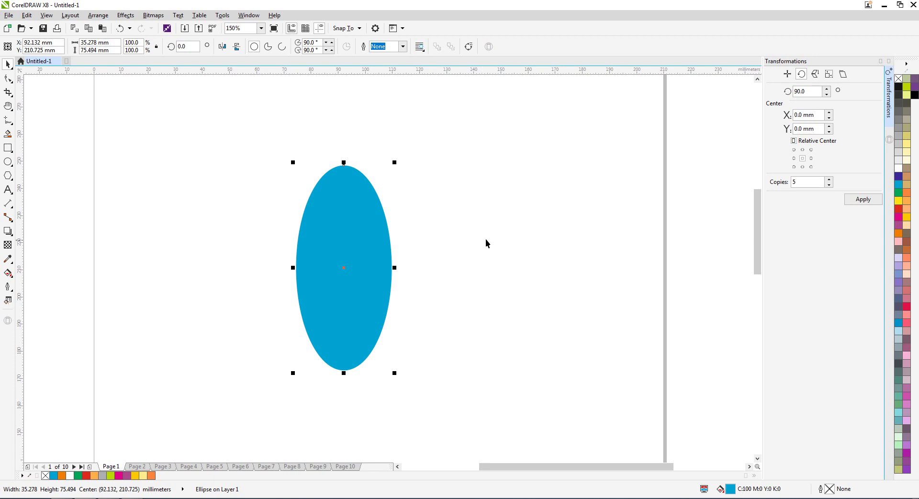
left_click_drag(332, 273, 327, 275)
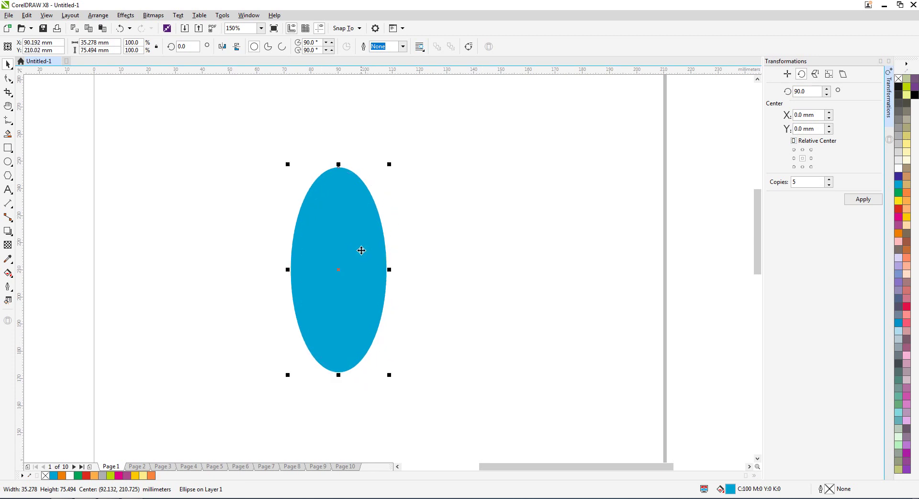
left_click(811, 89)
double_click(816, 90)
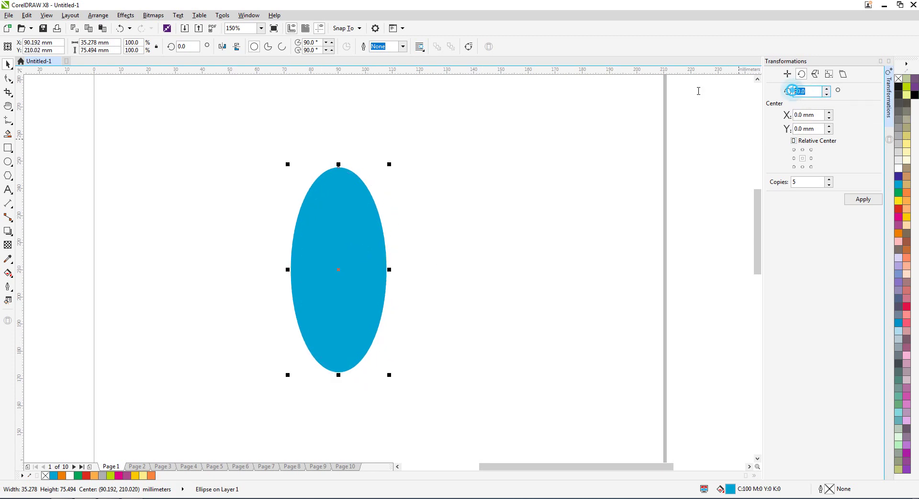
double_click(803, 182)
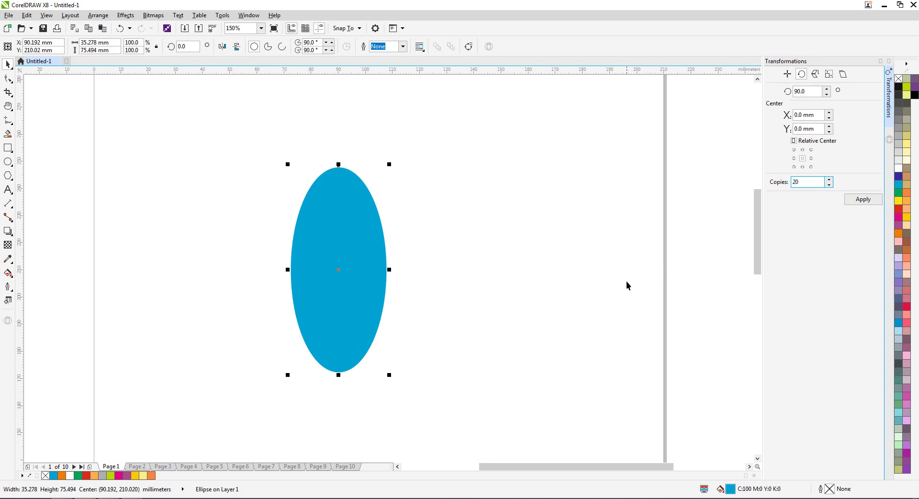
Step: Apply the 90-degree rotation with 20 copies and pull several of the stacked ellipses apart
left_click(815, 92)
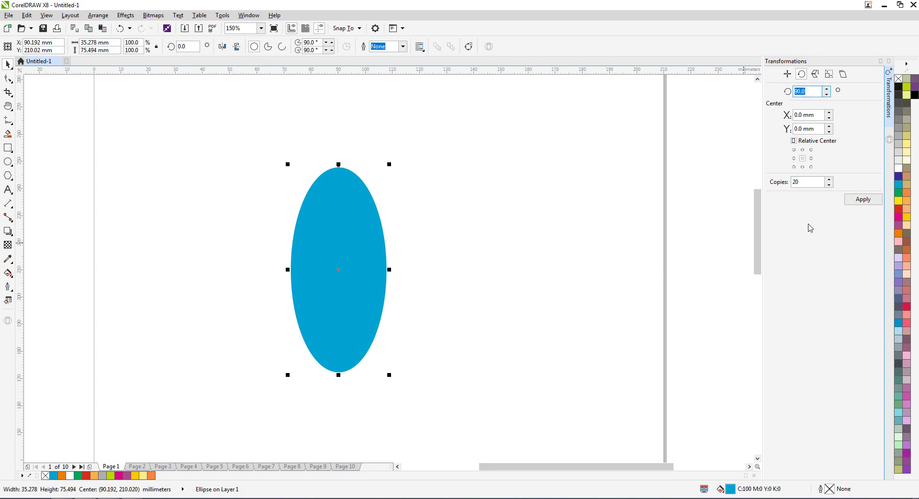
left_click(862, 200)
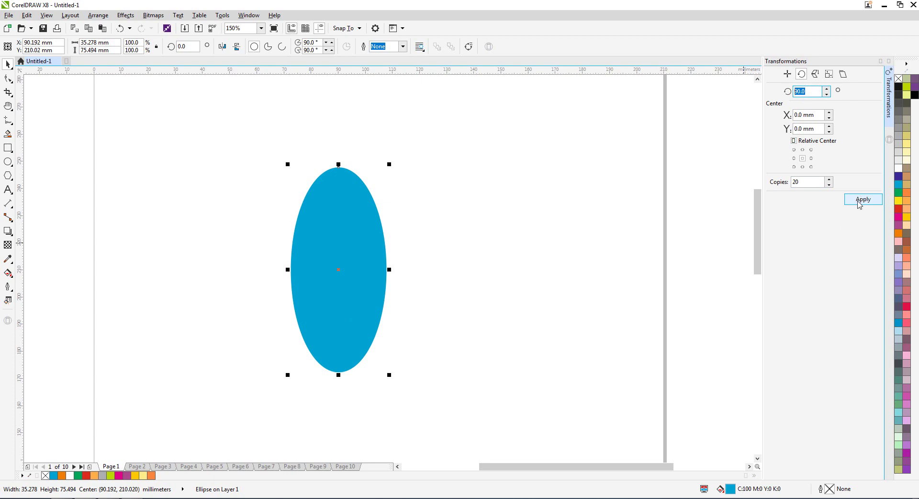
left_click(508, 344)
left_click_drag(359, 250, 518, 209)
left_click_drag(320, 278, 261, 370)
left_click_drag(326, 240, 202, 243)
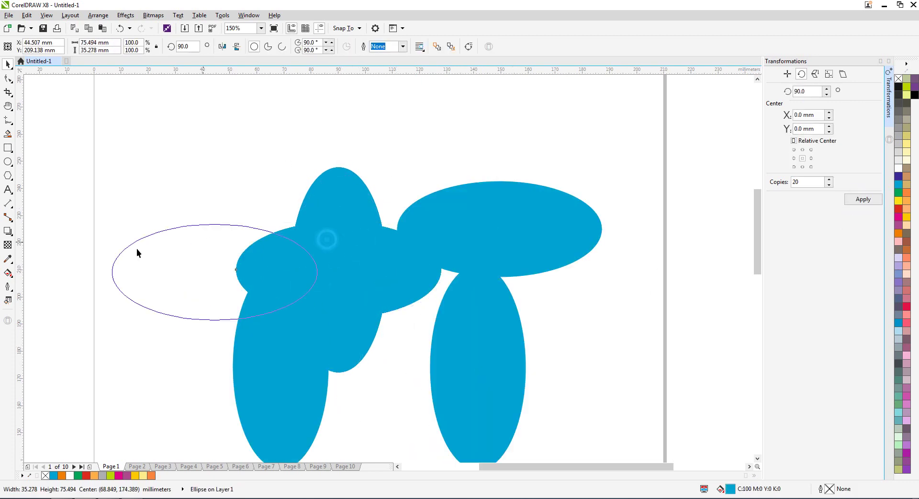
left_click(369, 184)
left_click_drag(351, 220, 445, 142)
left_click_drag(368, 253, 302, 186)
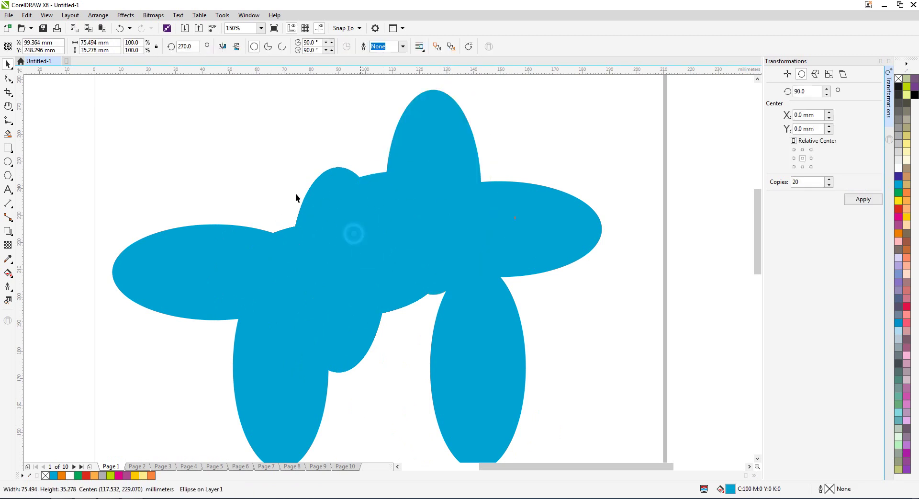
left_click_drag(335, 262, 290, 209)
Step: Undo the moved ellipses and the 90-degree rotation copies, and reselect the original ellipse
key("ctrl+z")
key("ctrl+z")
key("ctrl+z")
key("ctrl+z")
key("ctrl+z")
key("ctrl+z")
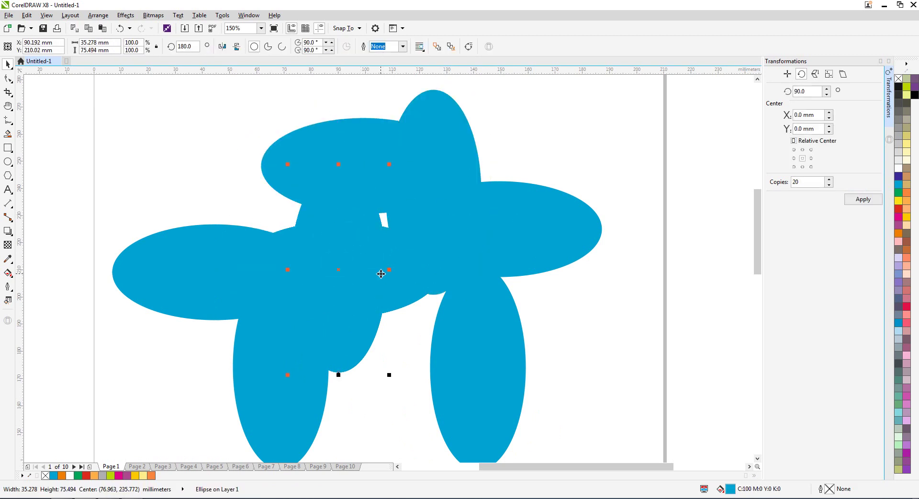
key("ctrl+z")
key("ctrl+z")
key("ctrl+z")
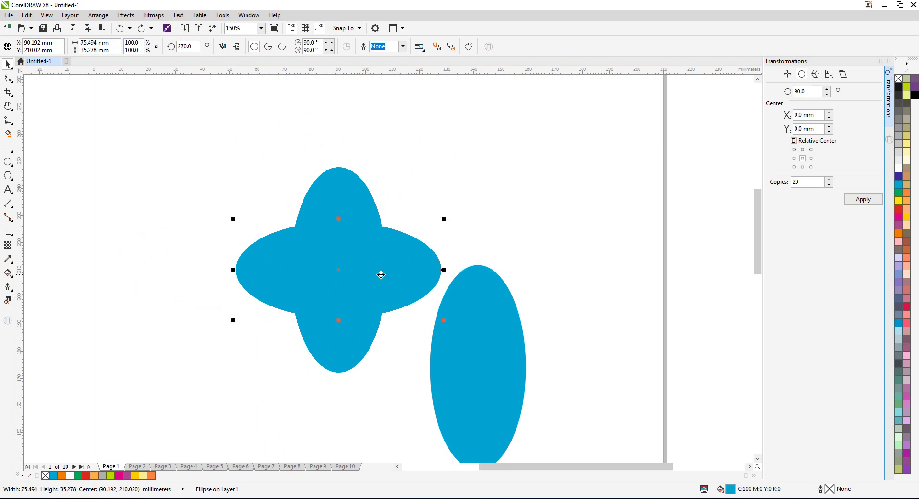
left_click(492, 258)
left_click_drag(361, 259, 489, 288)
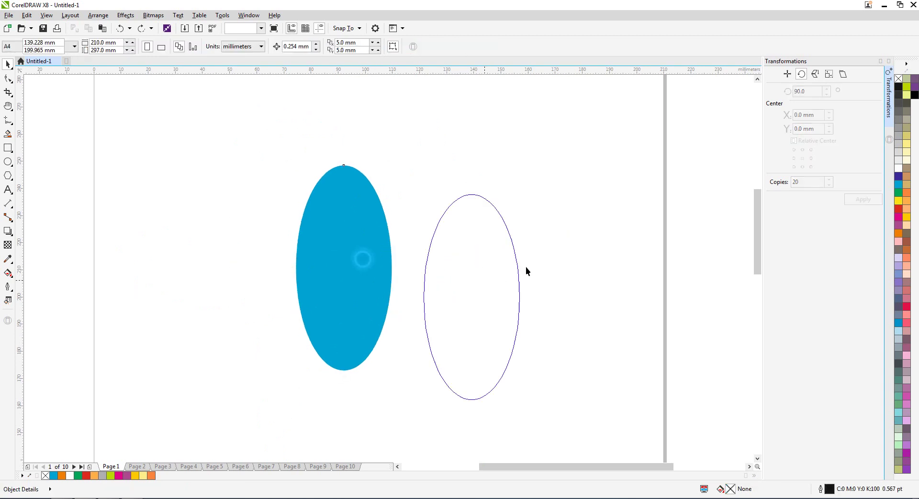
key("ctrl+z")
left_click(511, 253)
left_click(375, 254)
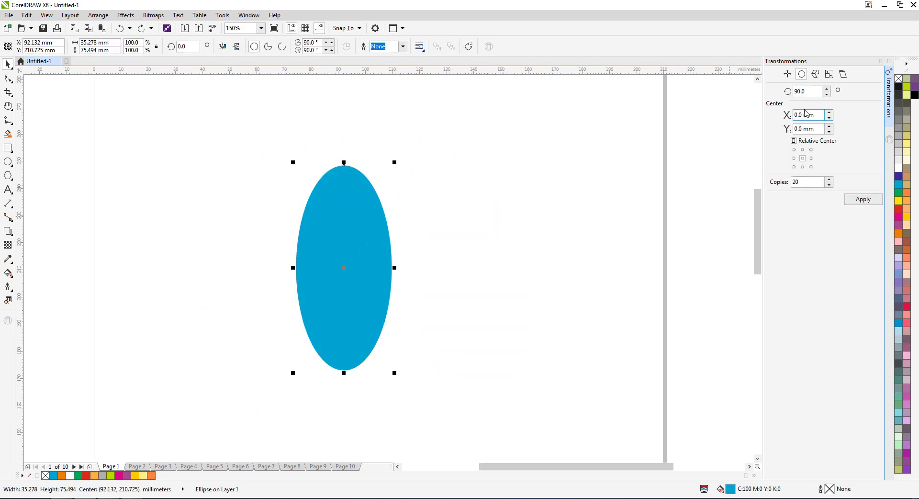
Step: Set the rotation angle to 35 degrees about the ellipse's center
left_click_drag(807, 92, 785, 91)
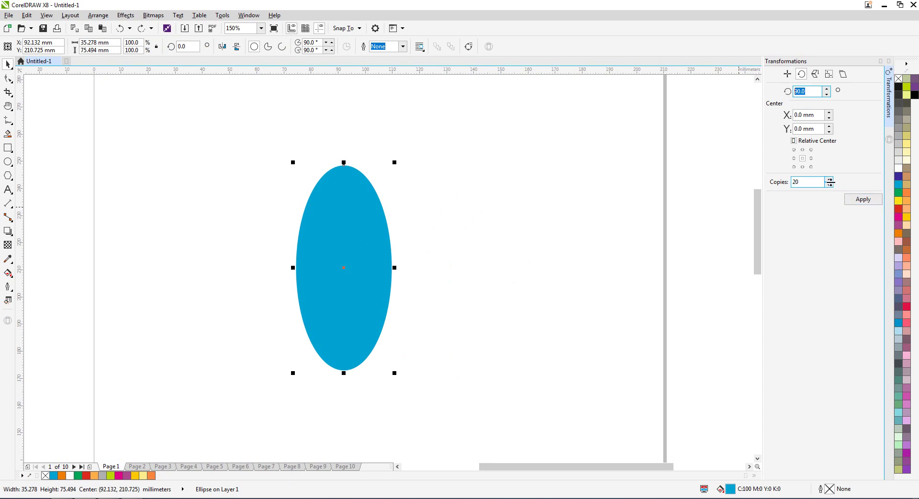
type("20")
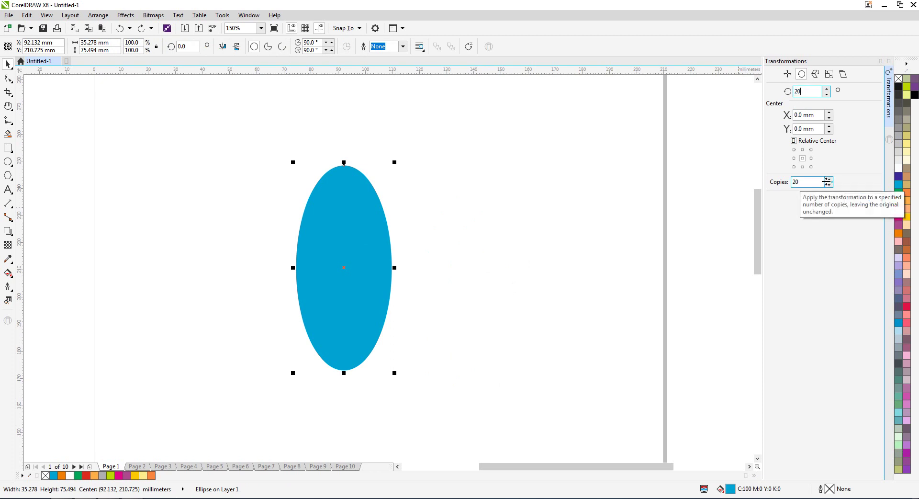
double_click(810, 90)
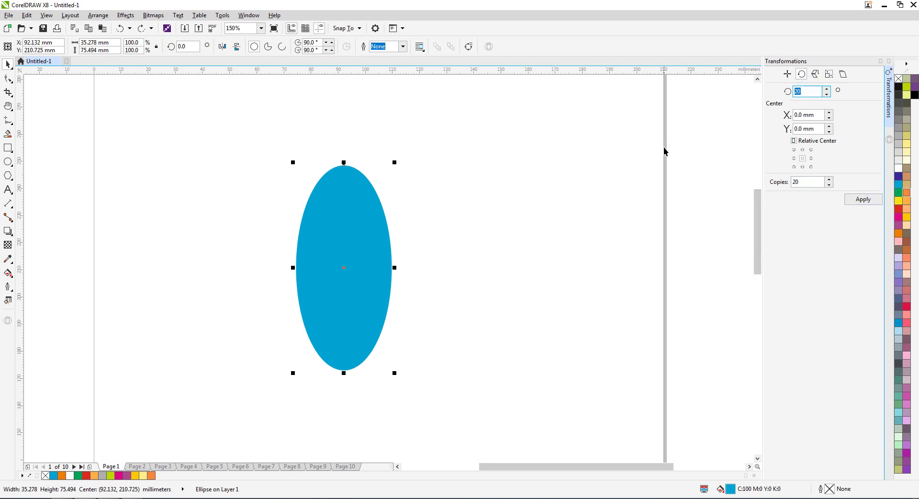
type("35")
left_click(804, 161)
Step: Apply the 35-degree rotation with 20 copies to the opaque ellipse, and undo it
left_click(864, 200)
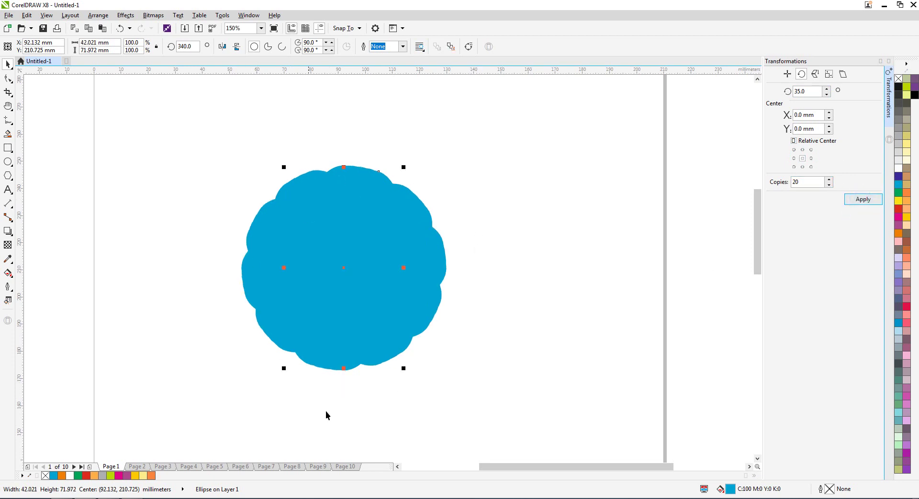
left_click(524, 326)
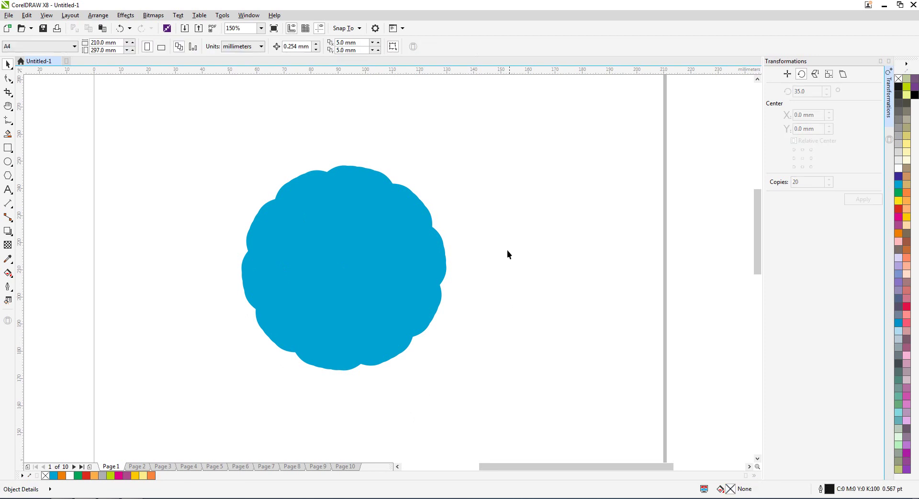
left_click(507, 202)
key("ctrl+z")
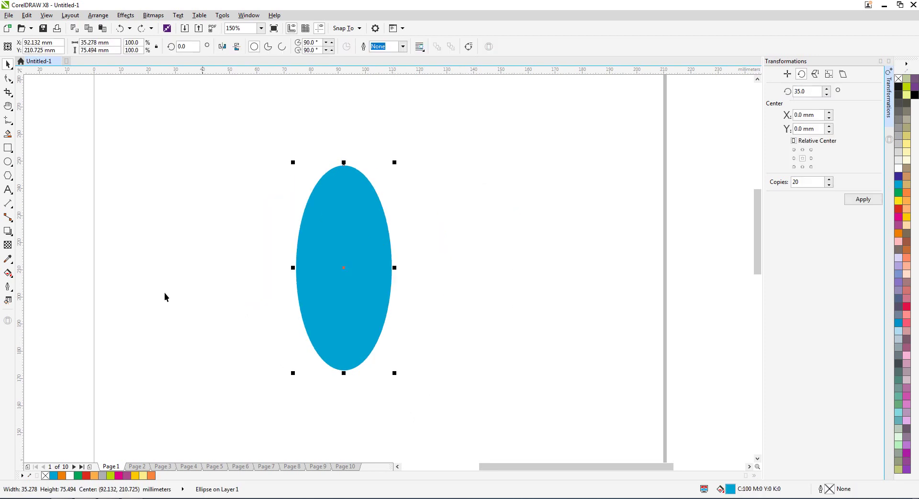
Step: Apply a uniform transparency to the ellipse and choose a more transparent preset that gives a pale blue tint
left_click(7, 244)
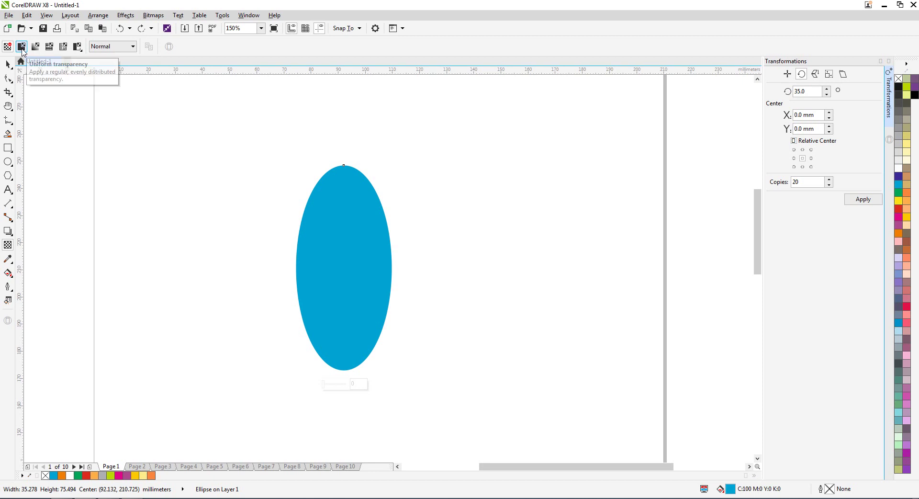
left_click(21, 46)
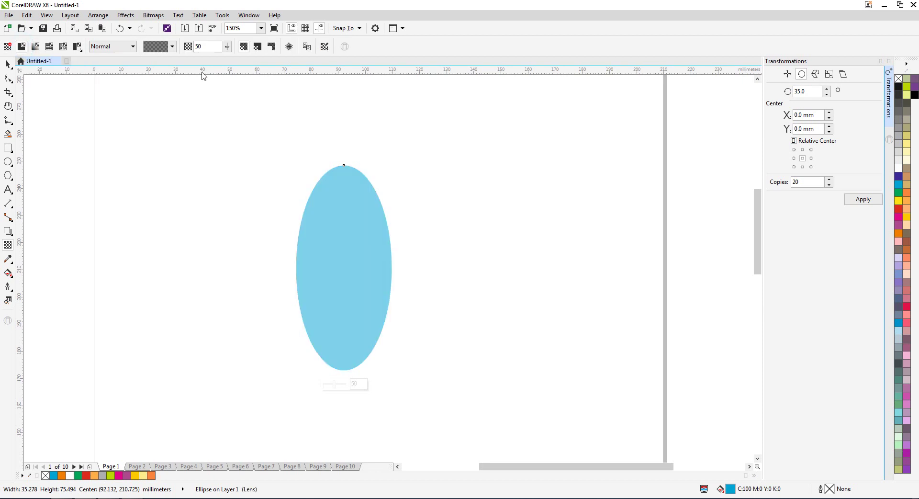
left_click(170, 47)
left_click(228, 148)
key("space")
left_click(441, 183)
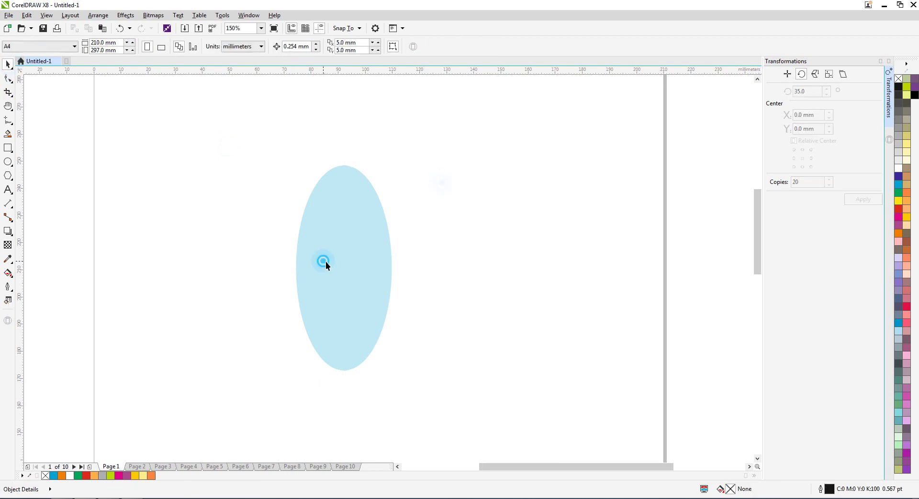
Step: Move the transparent ellipse slightly down and to the right, and select it again
left_click_drag(326, 261, 334, 266)
left_click(468, 267)
left_click(374, 265)
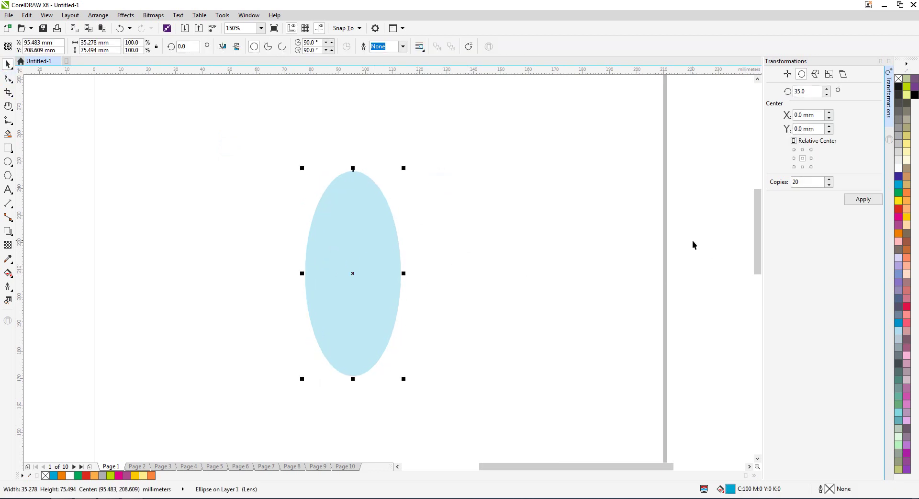
Step: Apply the 35-degree rotation with 20 copies to the transparent ellipse, examine the overlapping petals, and undo it
left_click_drag(809, 91, 769, 90)
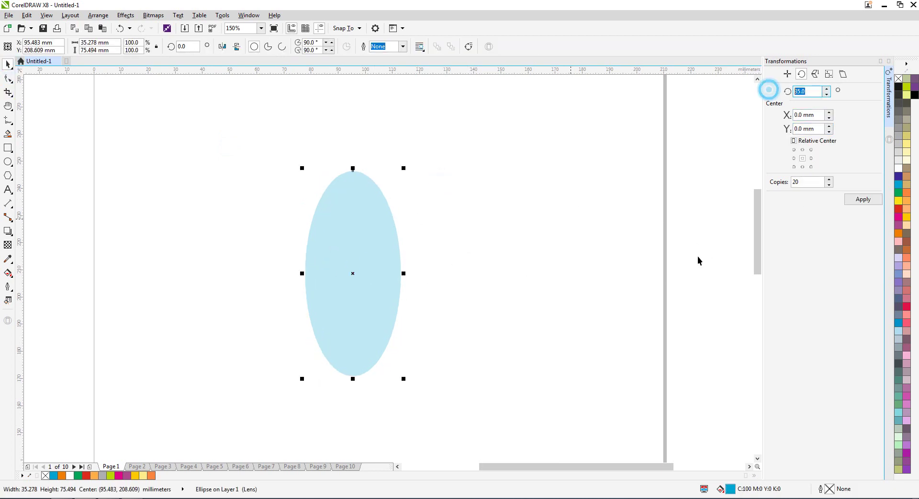
left_click(862, 200)
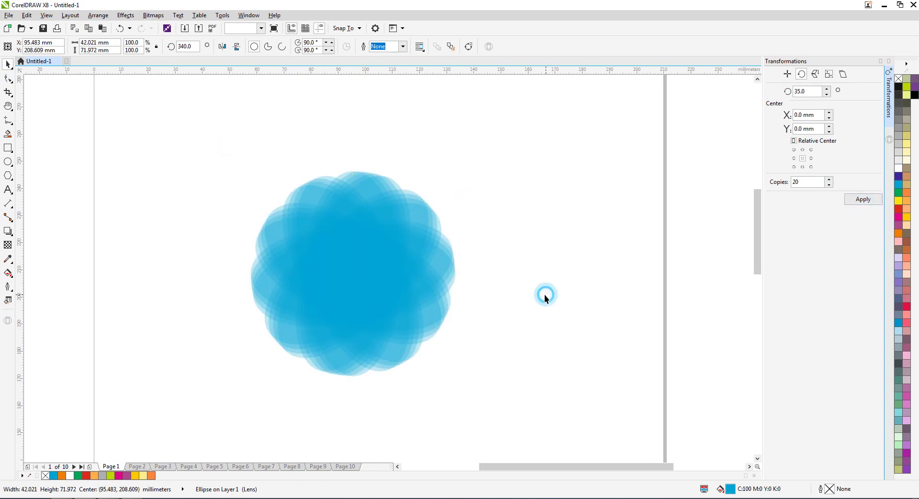
left_click(472, 236)
scroll(365, 227, "up", 4)
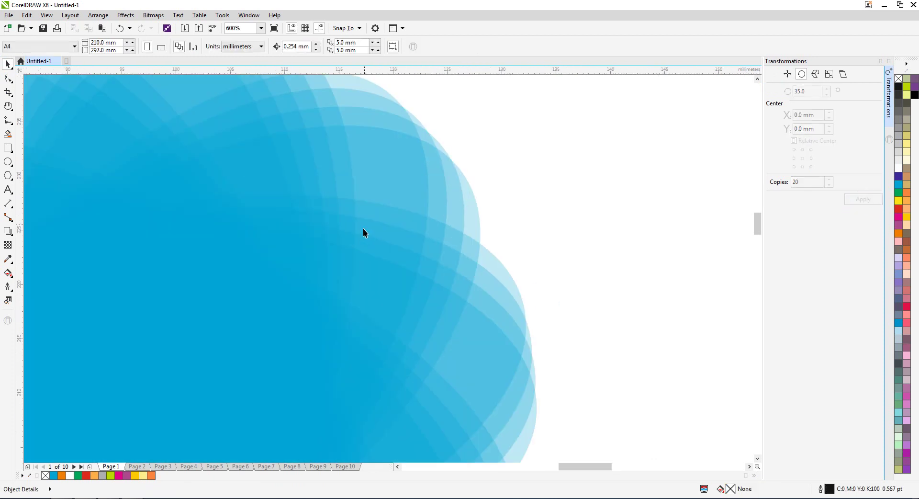
scroll(422, 174, "down", 2)
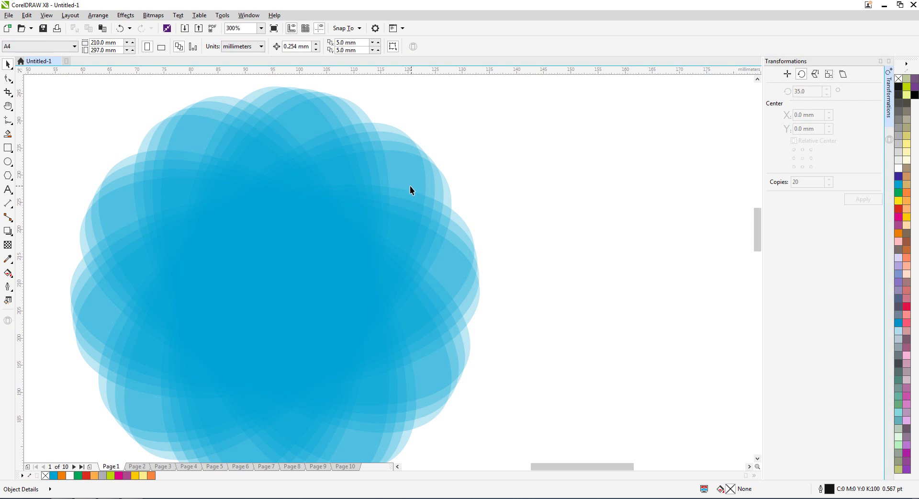
scroll(410, 186, "down", 1)
scroll(398, 186, "up", 1)
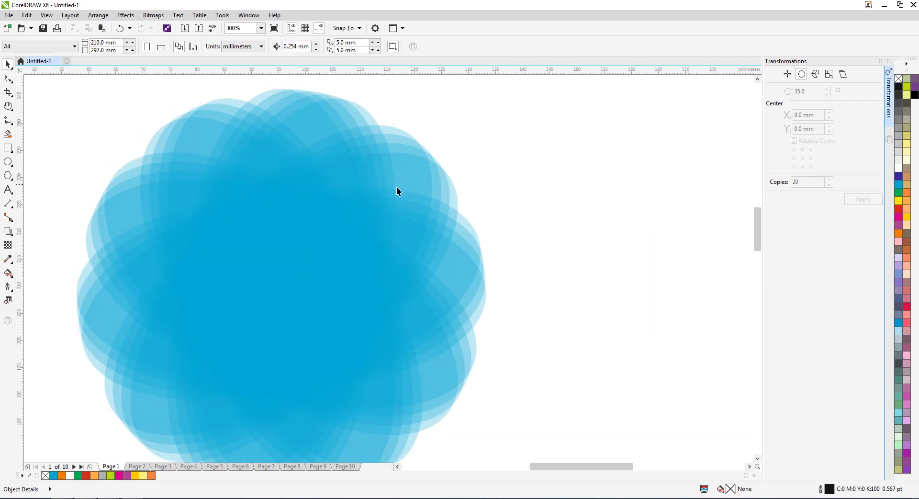
scroll(358, 205, "down", 1)
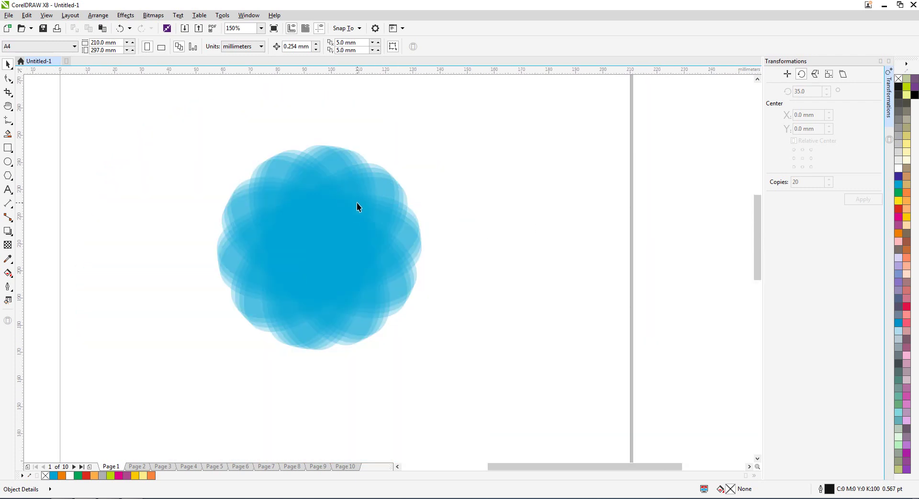
left_click(323, 219)
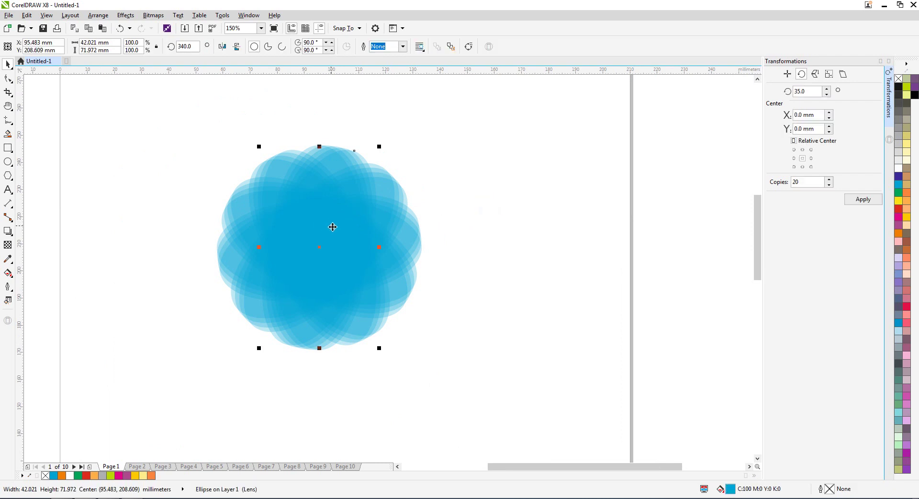
key("ctrl+z")
Step: Rotate the transparent ellipse by 20 degrees about its center with 10 copies
left_click(468, 227)
left_click(361, 222)
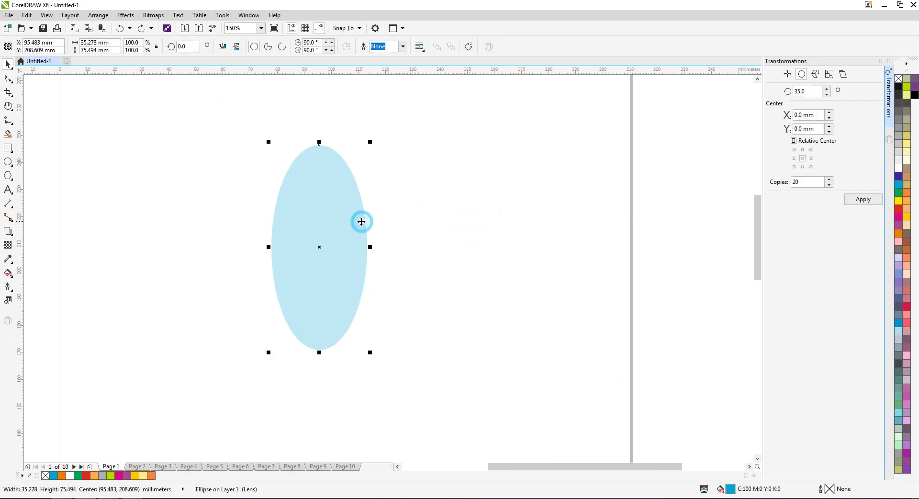
double_click(818, 91)
type("20")
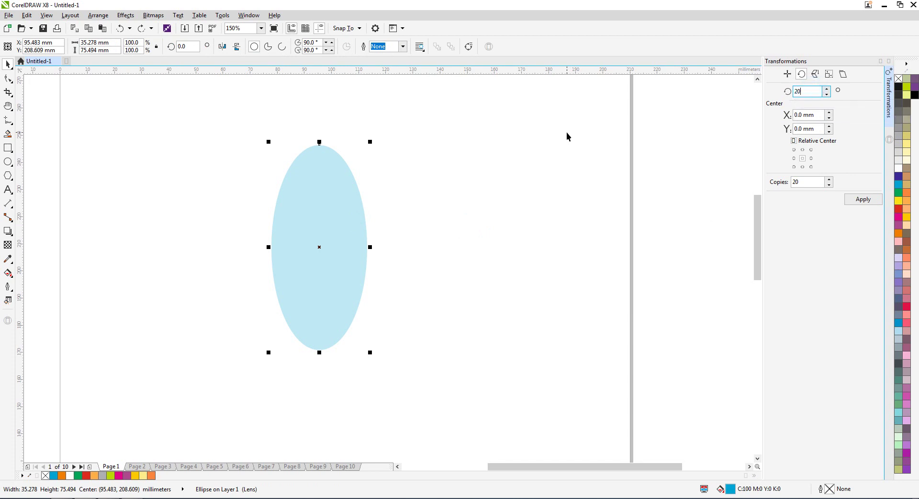
double_click(809, 182)
type("10")
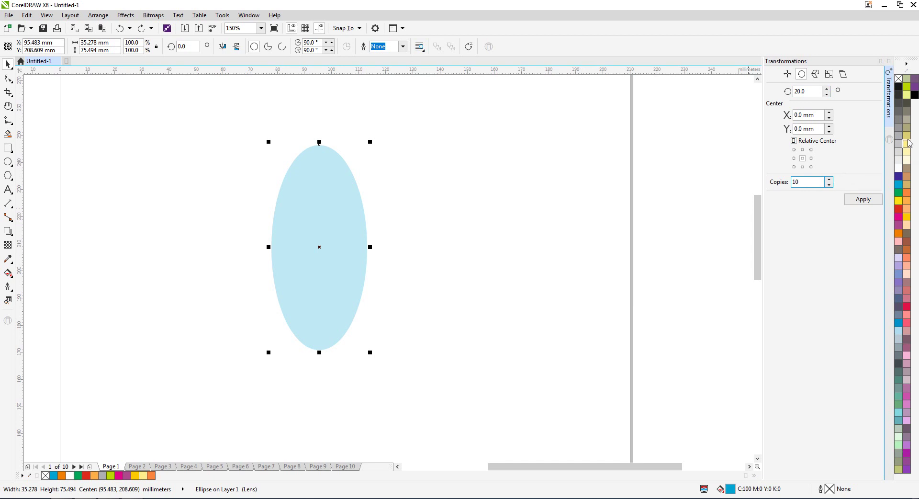
left_click(865, 200)
left_click(495, 212)
left_click(307, 261)
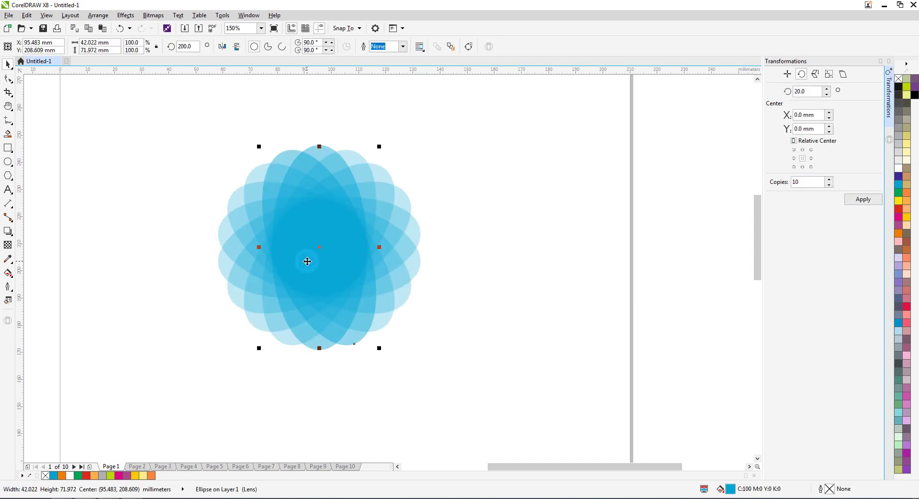
Step: Fill the topmost ellipse with yellow-green and rotate it by 25 degrees about its center with 10 copies
left_click_drag(336, 249, 450, 286)
key("ctrl+z")
double_click(812, 91)
type("25")
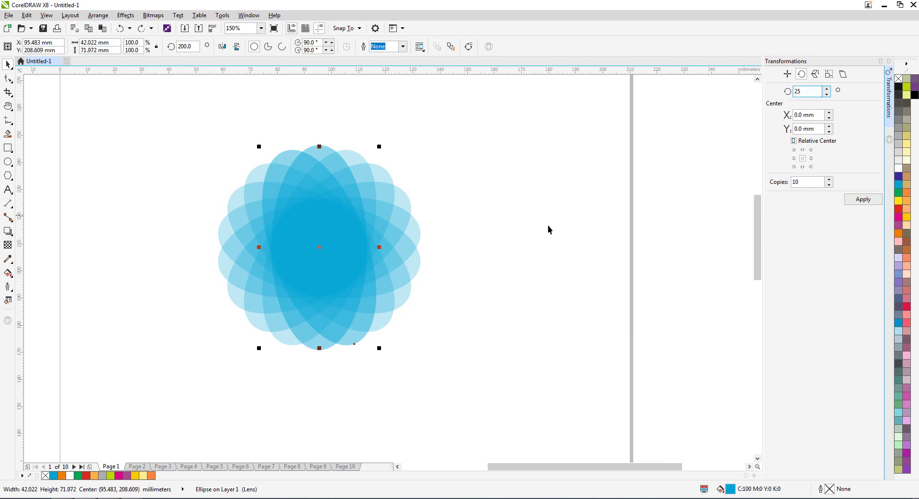
left_click(907, 87)
left_click(863, 199)
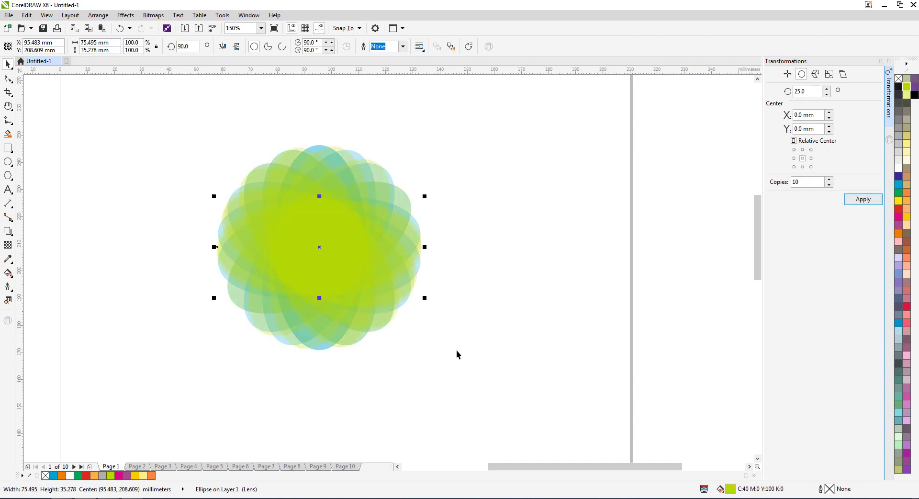
left_click(478, 329)
Step: Fill the topmost ellipse with red and rotate it by 30 degrees about its center with 10 copies
left_click(293, 233)
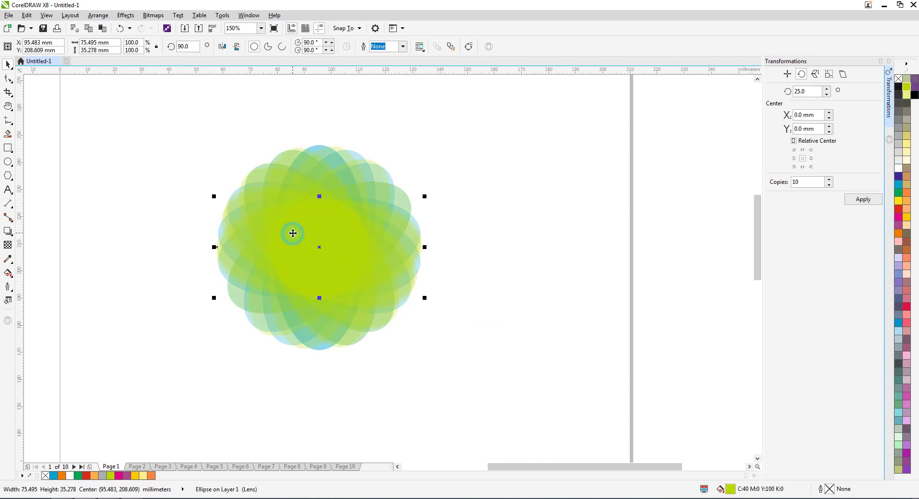
double_click(808, 92)
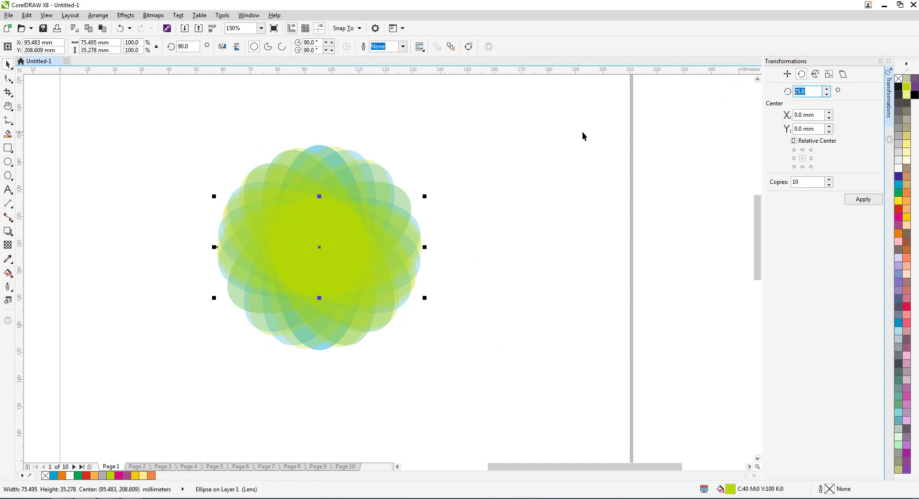
type("30")
left_click(906, 217)
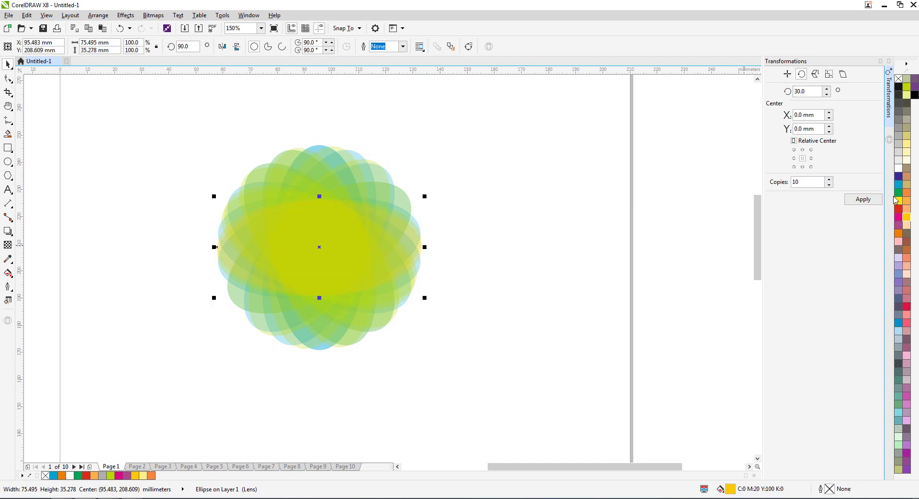
left_click(898, 192)
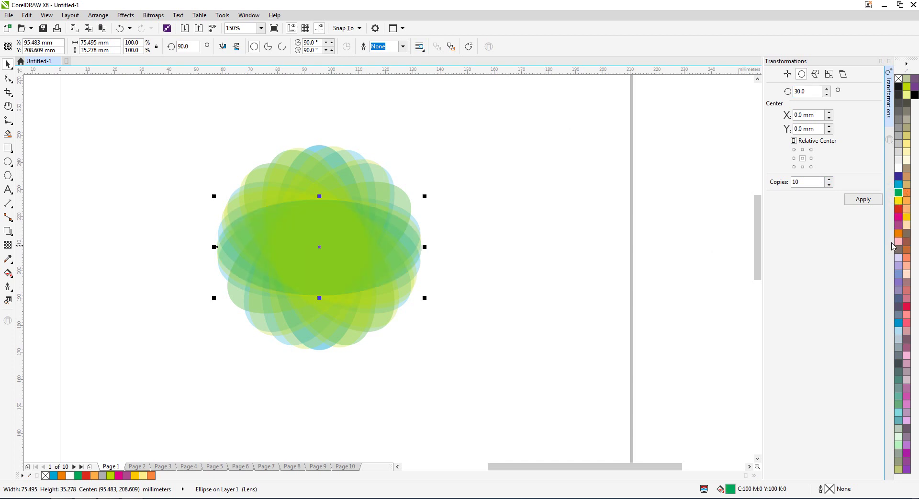
left_click(899, 209)
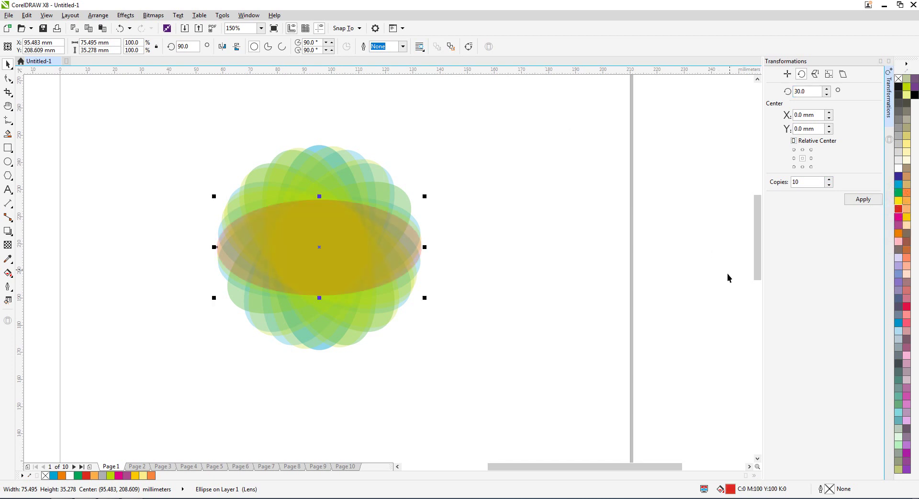
left_click(863, 199)
left_click(549, 328)
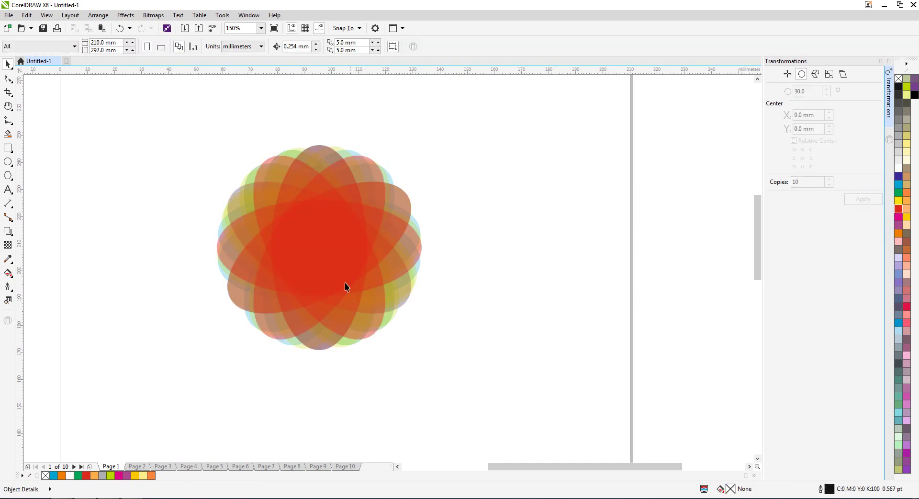
Step: Examine how the cyan, yellow-green and red ellipses overlap along the edges and across the whole pattern
scroll(378, 191, "up", 1)
scroll(432, 171, "up", 1)
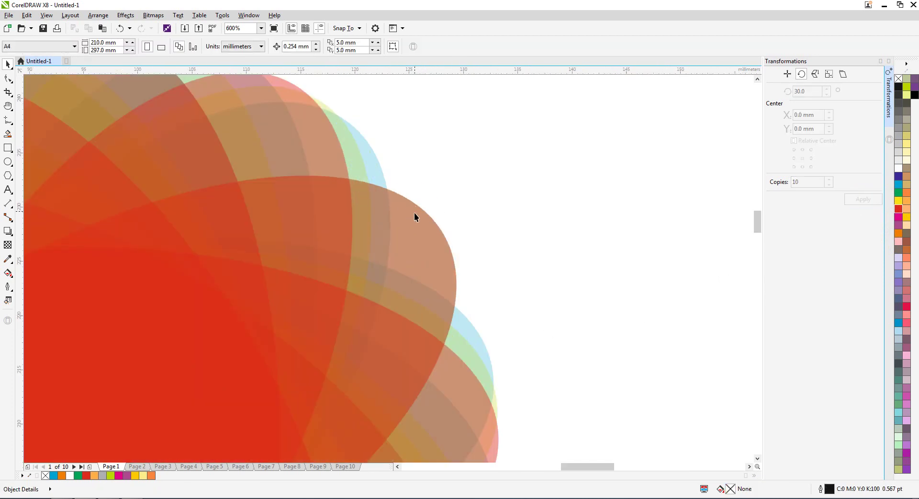
scroll(312, 197, "down", 1)
scroll(298, 185, "down", 1)
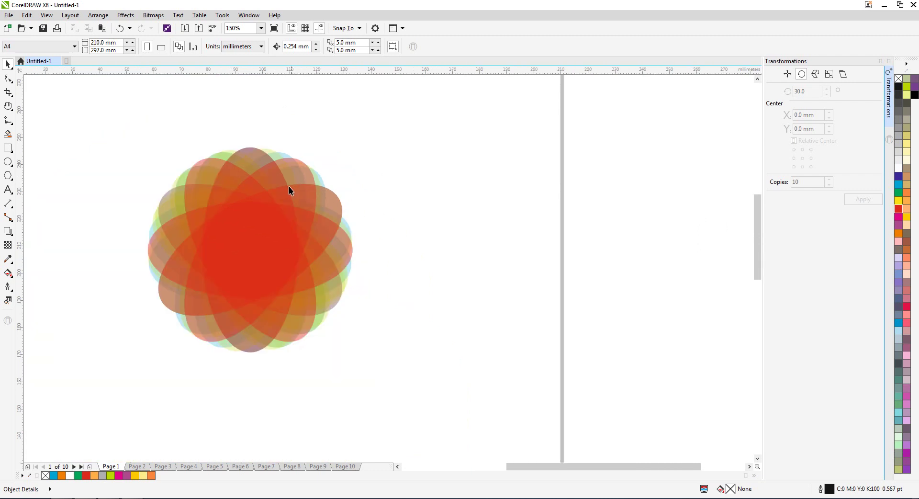
left_click(461, 182)
left_click_drag(406, 130, 75, 387)
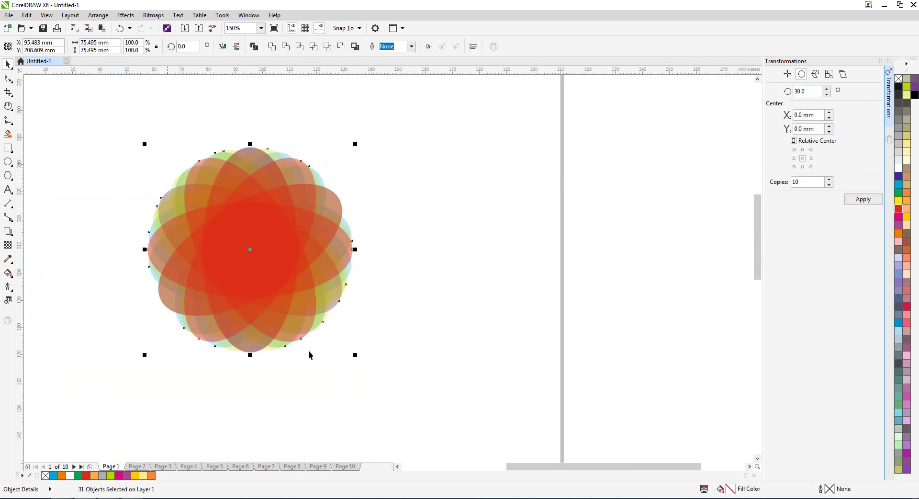
left_click(476, 294)
left_click(270, 242)
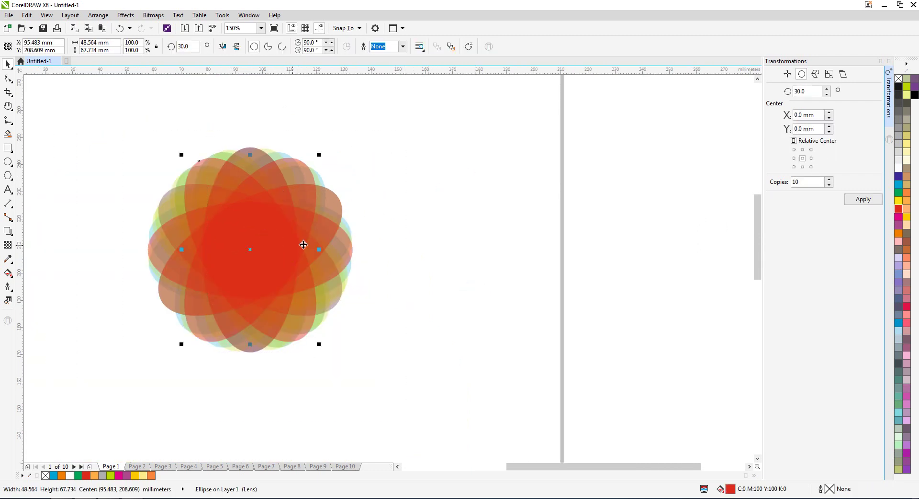
scroll(226, 156, "up", 1)
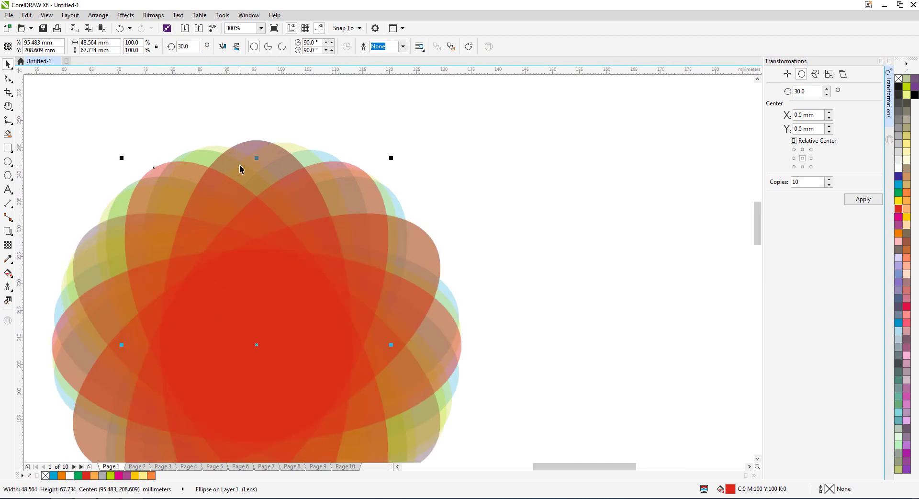
scroll(295, 163, "up", 1)
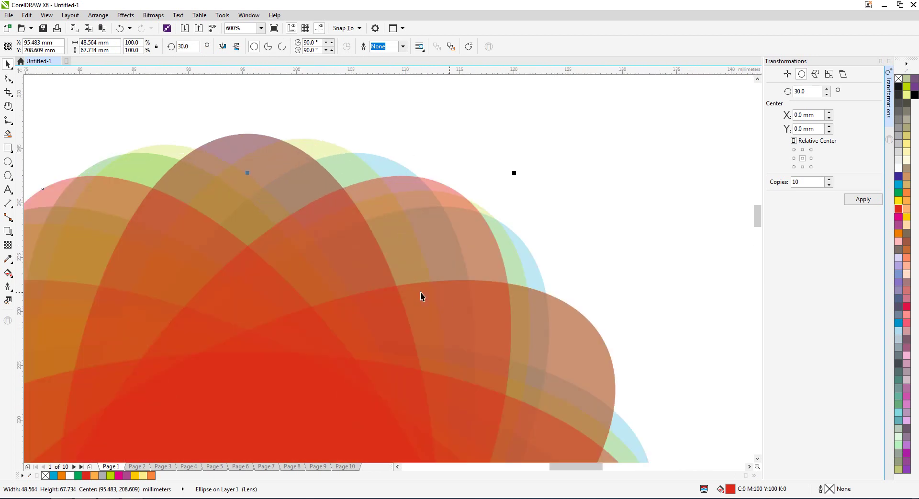
scroll(286, 189, "down", 2)
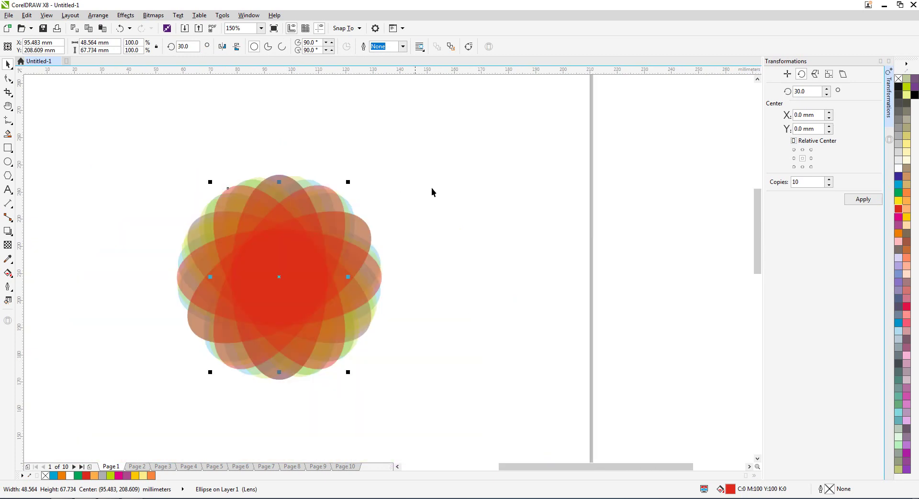
left_click(440, 182)
Step: Undo the rotated copies back to the single pale blue ellipse, and move it about 10 mm up the page
key("ctrl+z")
key("ctrl+z")
key("ctrl+z")
key("ctrl+z")
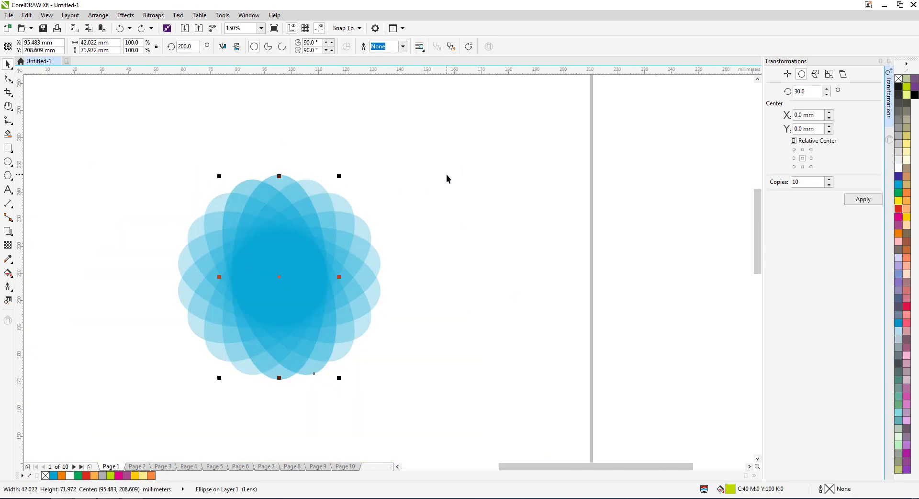
left_click_drag(272, 297, 279, 275)
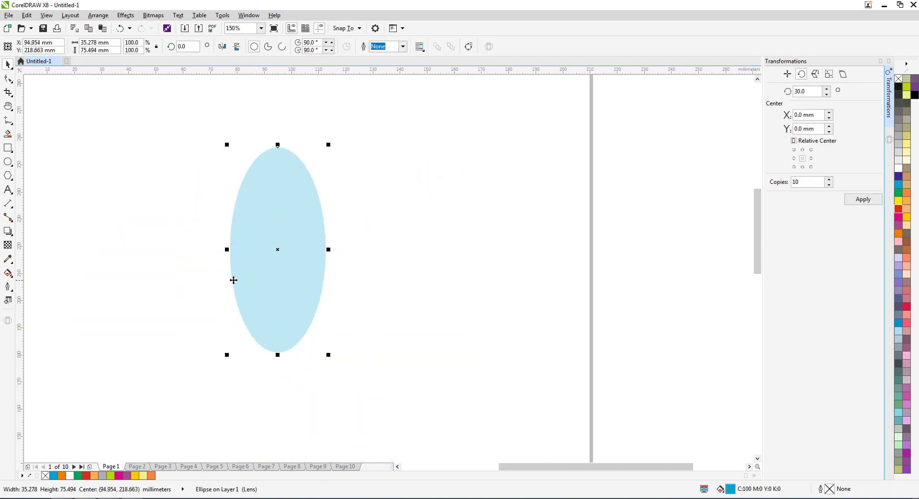
Step: Apply a 30-degree rotation with 10 copies about the top-left corner of the ellipse's bounding box, and undo it
left_click(794, 149)
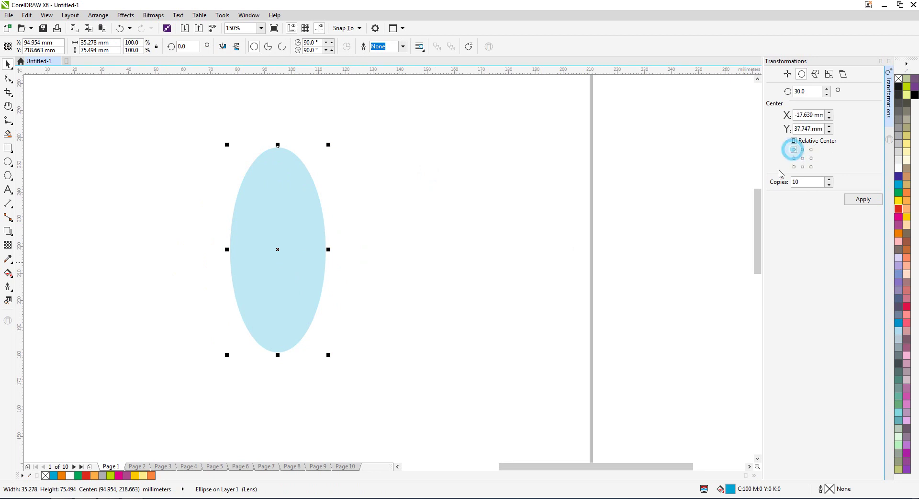
left_click(862, 198)
scroll(426, 303, "down", 2)
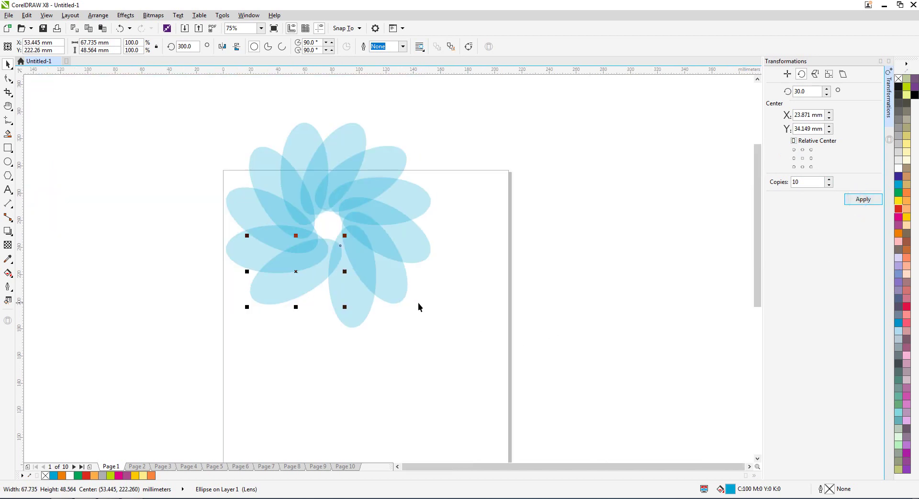
scroll(335, 167, "up", 2)
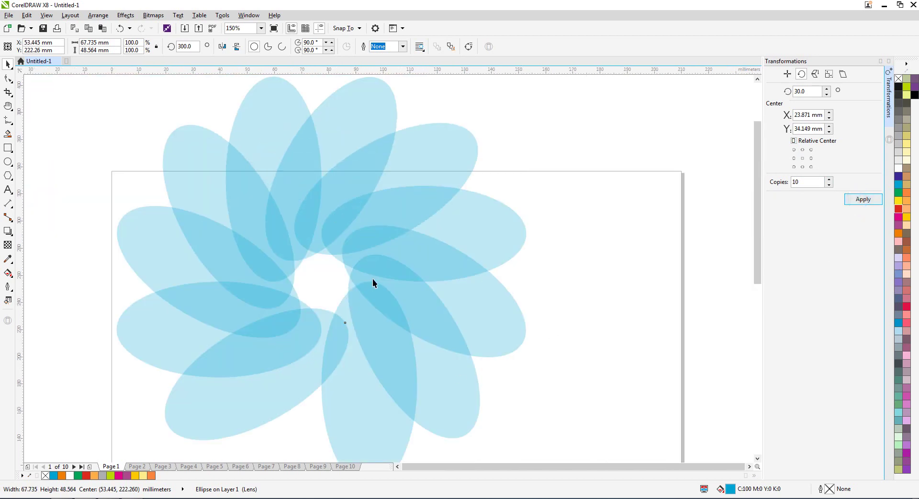
scroll(373, 280, "down", 1)
key("ctrl+z")
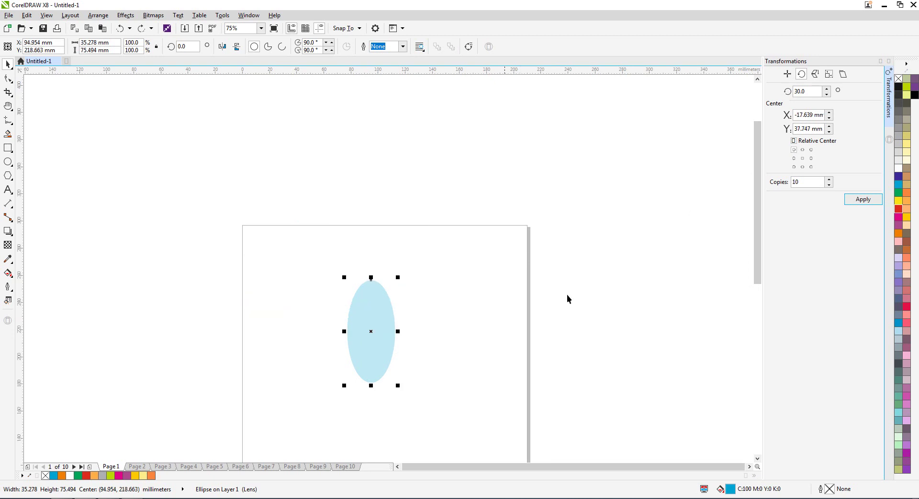
Step: Apply the 30-degree rotation with 10 copies about the bottom-left corner of the ellipse's bounding box, and undo it
left_click(794, 167)
left_click(863, 198)
scroll(413, 188, "down", 1)
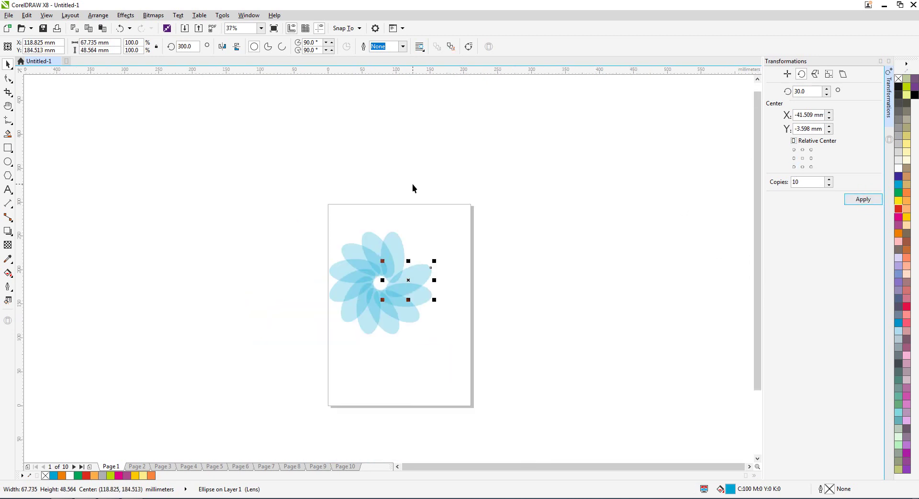
key("ctrl+z")
Step: Rotate the ellipse by 30 degrees with 10 copies about the middle of its left side
left_click(794, 158)
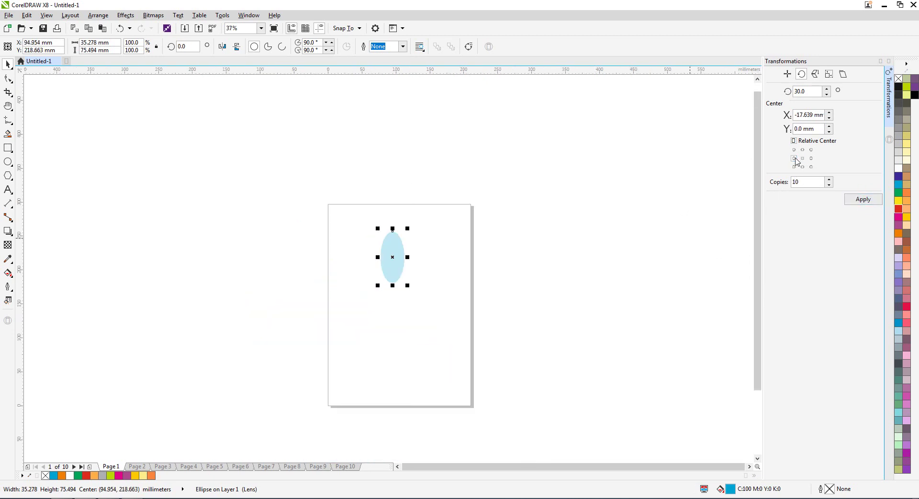
left_click(863, 198)
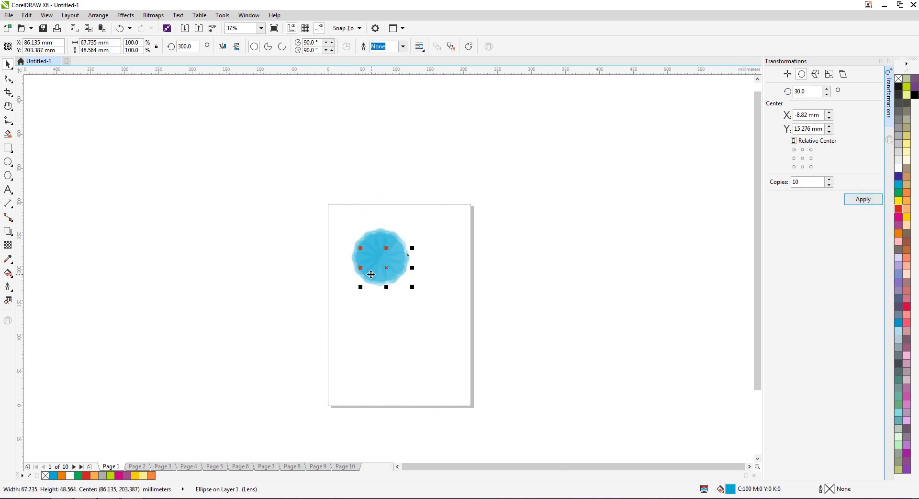
scroll(374, 271, "up", 1)
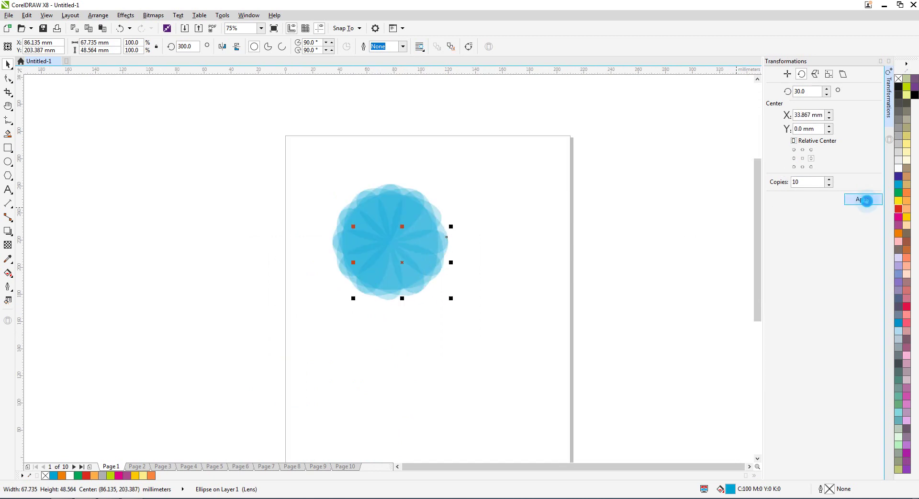
Step: Repeat the rotation about the middle of the last copy's right side, and undo everything back to the single ellipse
left_click(863, 199)
key("ctrl+z")
key("ctrl+z")
key("ctrl+z")
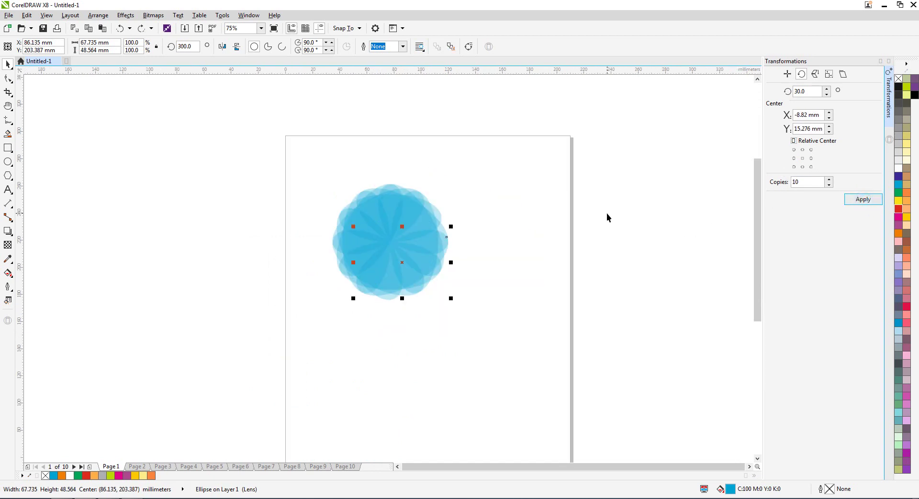
scroll(419, 218, "up", 1)
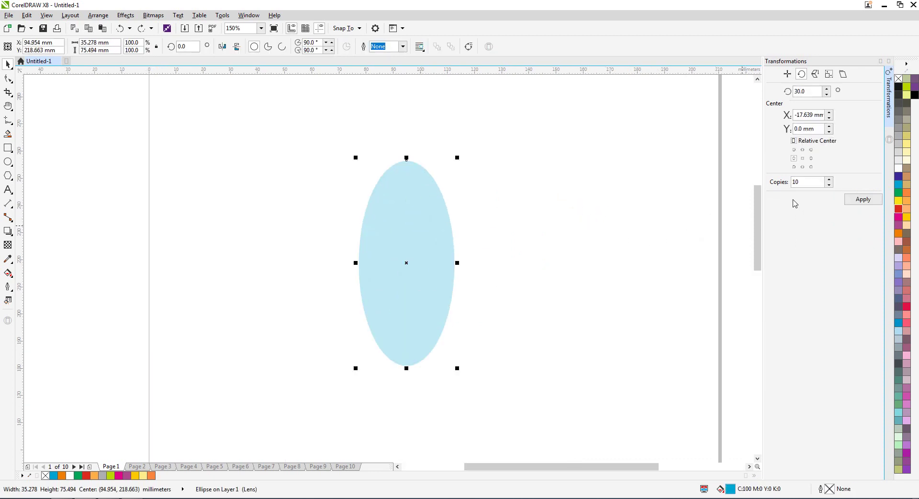
Step: Rotate the ellipse by 30 degrees with 5 copies about the middle of its left side, and undo it
double_click(797, 182)
left_click(863, 200)
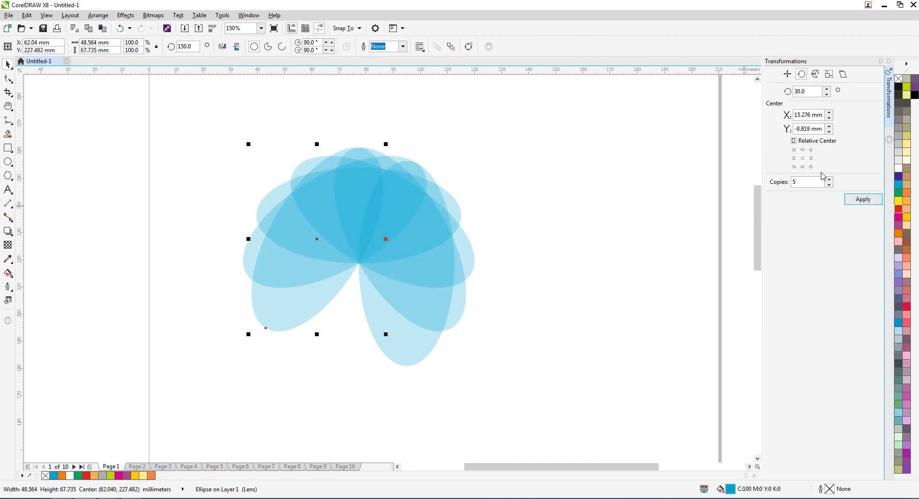
key("ctrl+z")
Step: Apply the 30-degree rotation with 5 copies about the middle of the ellipse's top side, and undo it
left_click(803, 150)
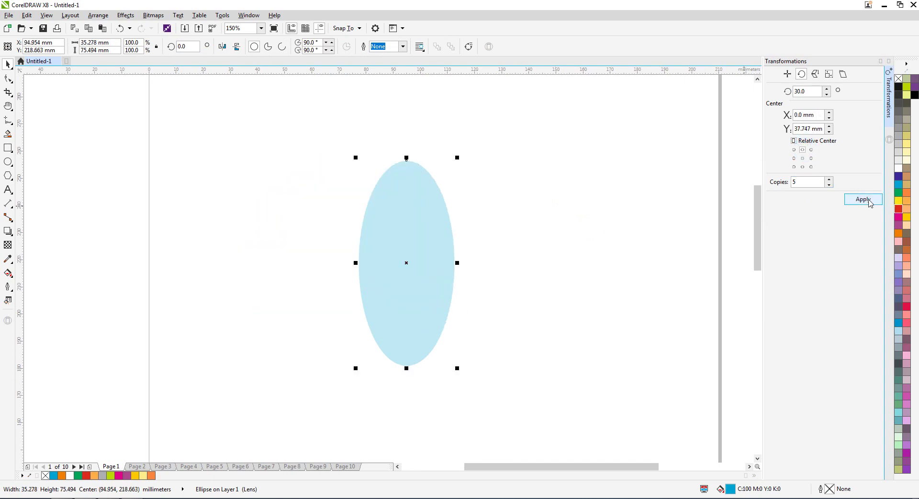
left_click(867, 200)
scroll(487, 273, "down", 2)
key("ctrl+z")
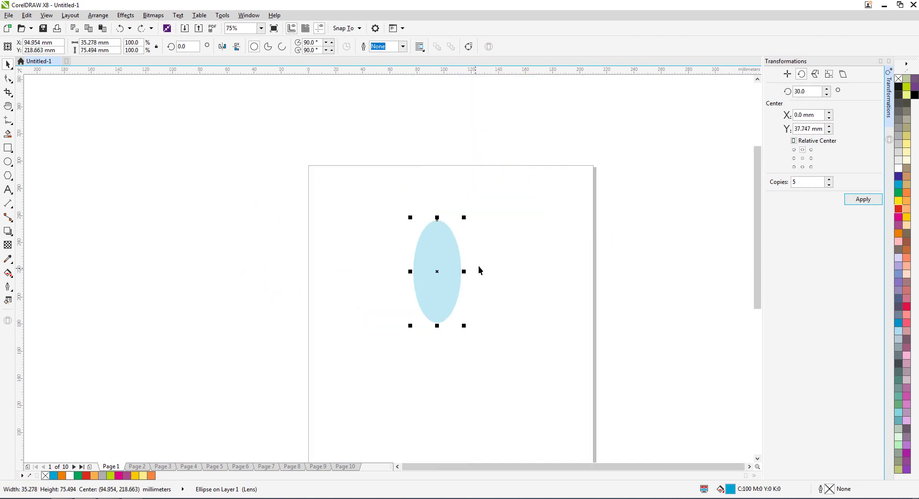
Step: Apply the 30-degree rotation with 5 copies about the middle of the ellipse's bottom side, and undo it
left_click(802, 166)
left_click(869, 201)
key("ctrl+z")
left_click(464, 293)
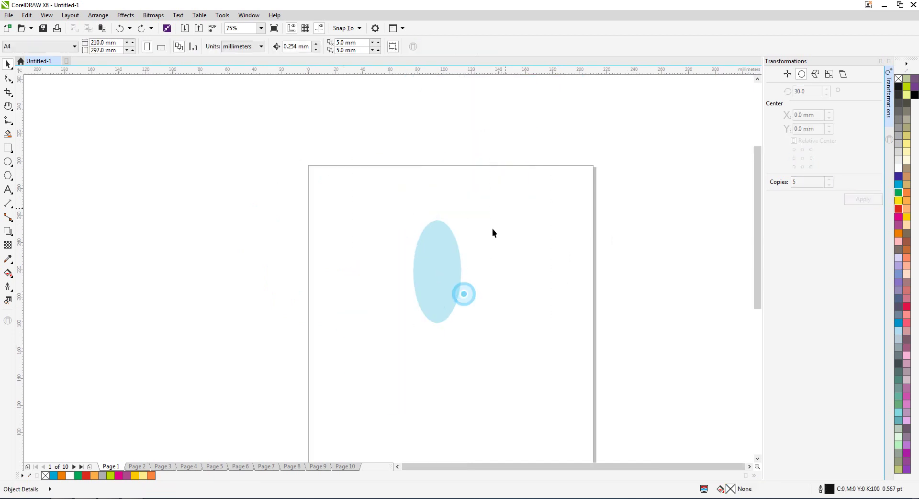
Step: Rotate the ellipse by 360 degrees with 5 copies about the middle of its bottom side, and undo it
left_click(452, 251)
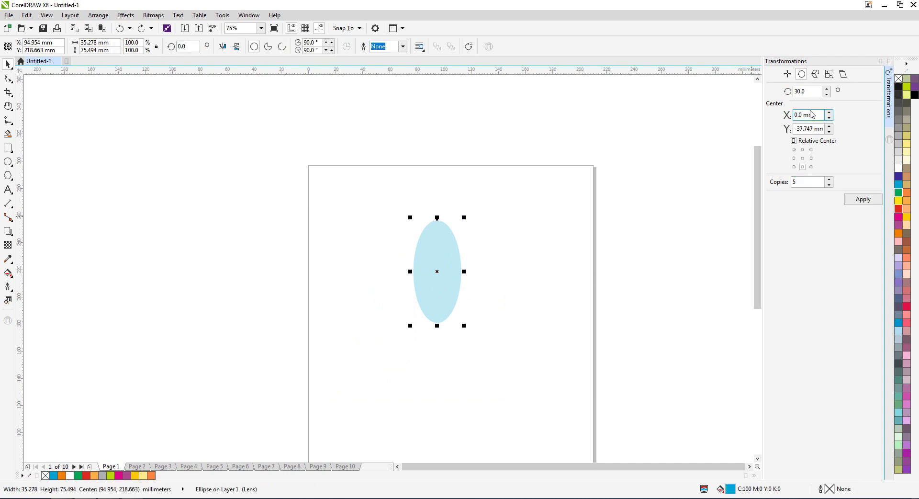
left_click_drag(809, 92, 793, 92)
type("3")
left_click(862, 199)
key("ctrl+z")
Step: Apply the 360-degree rotation with 5 copies about the ellipse's own center, and undo it
left_click(579, 277)
left_click(411, 269)
left_click(431, 269)
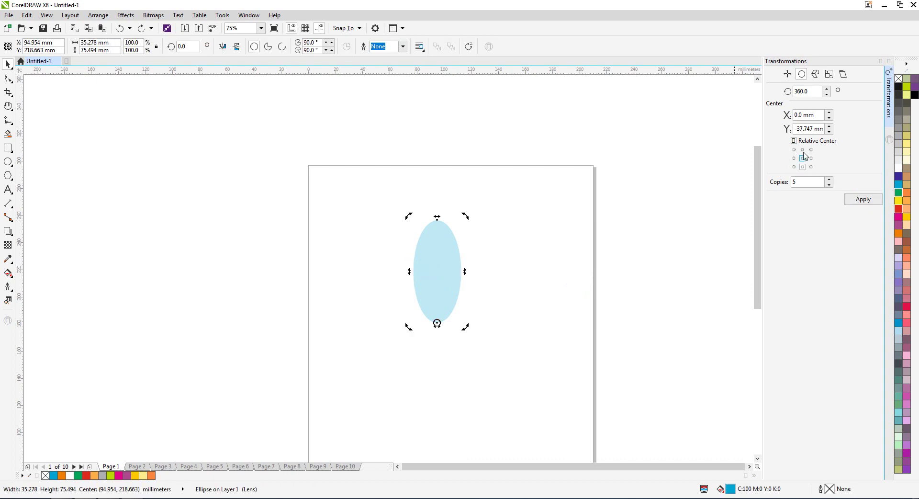
left_click(803, 158)
double_click(809, 91)
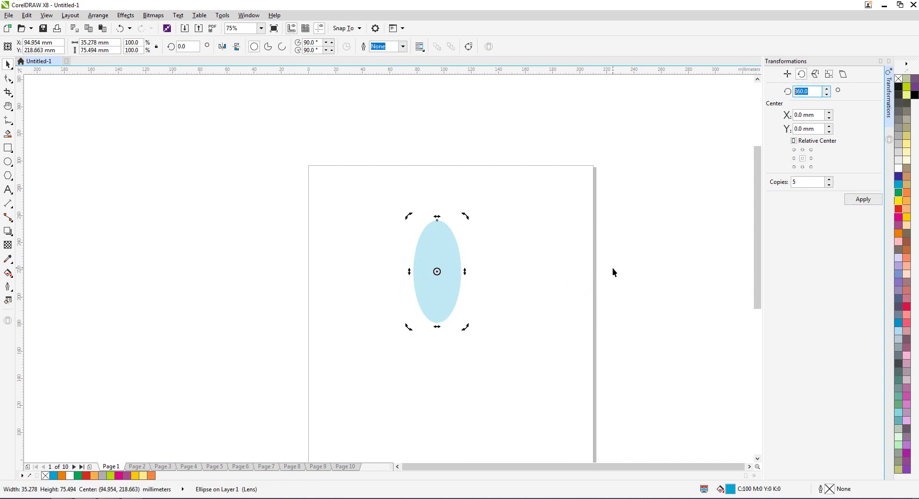
left_click(851, 201)
key("ctrl+z")
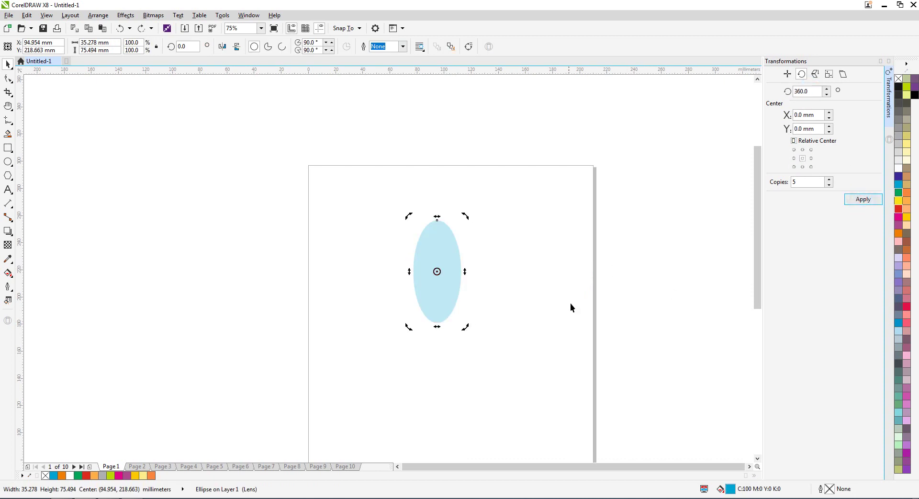
Step: Set the ellipse's rotation angle to 360/20 degrees and the number of copies to 20
left_click(570, 304)
left_click(431, 261)
left_click(808, 91)
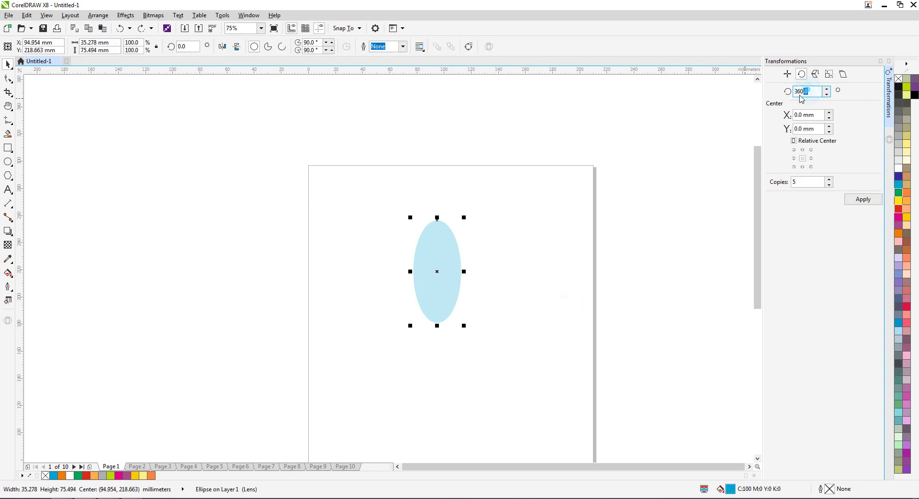
left_click(816, 91)
double_click(818, 91)
type("360/20")
left_click(805, 182)
double_click(805, 181)
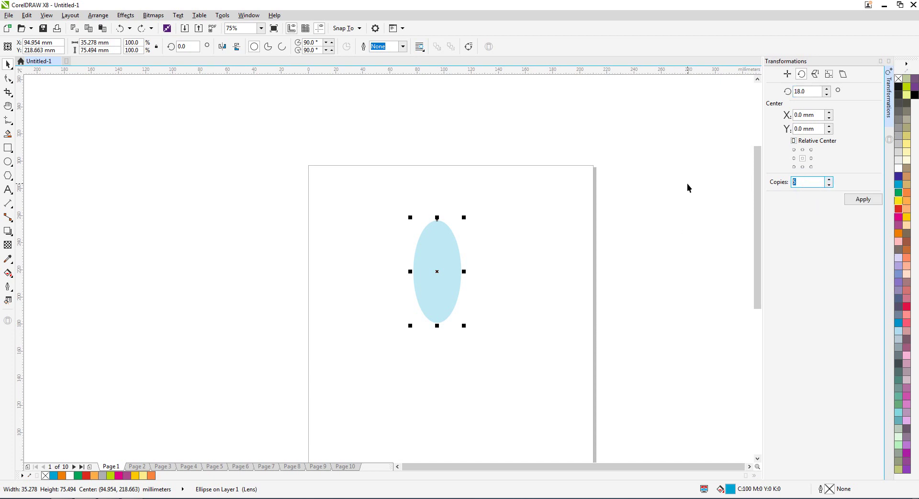
type("20")
Step: Apply the 18-degree rotation with 20 copies about the ellipse's center, and undo it
left_click(862, 200)
scroll(457, 256, "up", 2)
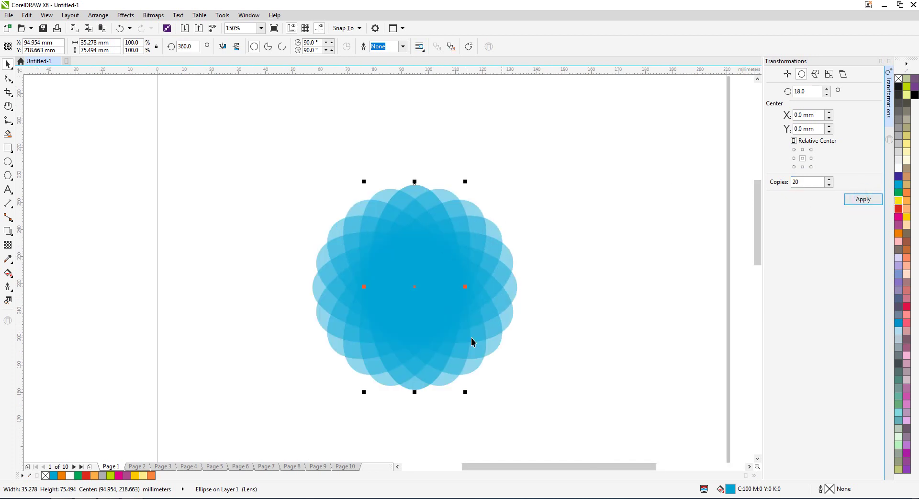
key("ctrl+z")
scroll(598, 254, "down", 2)
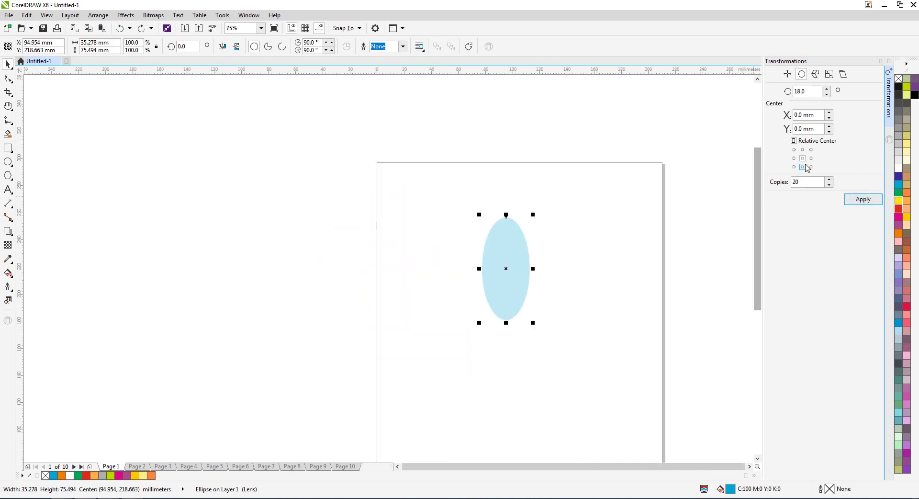
Step: Rotate the ellipse by 360/20 degrees with 20 copies about the bottom-left corner of its bounding box
left_click(794, 167)
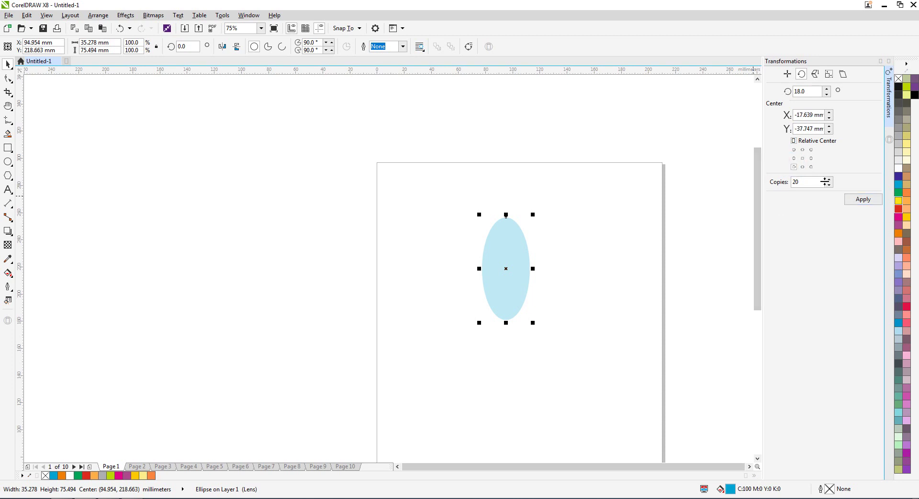
double_click(809, 91)
type("3")
type("60/20")
left_click(863, 199)
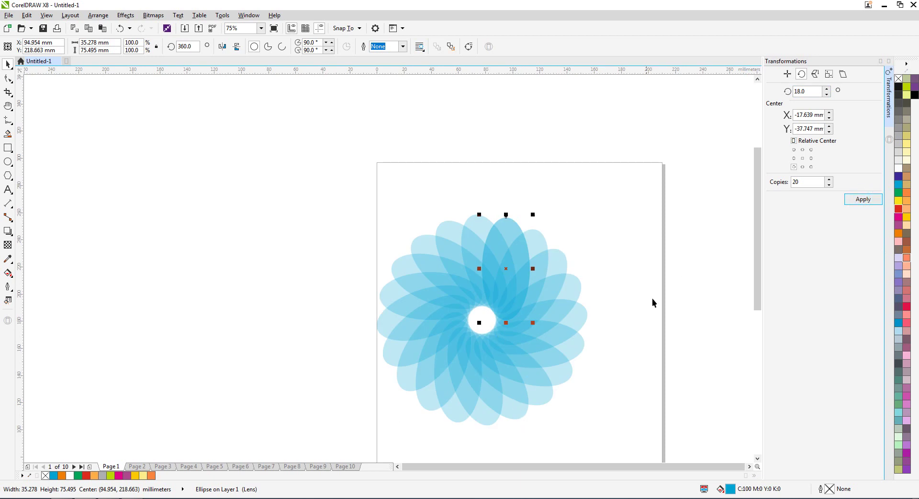
scroll(527, 343, "up", 2)
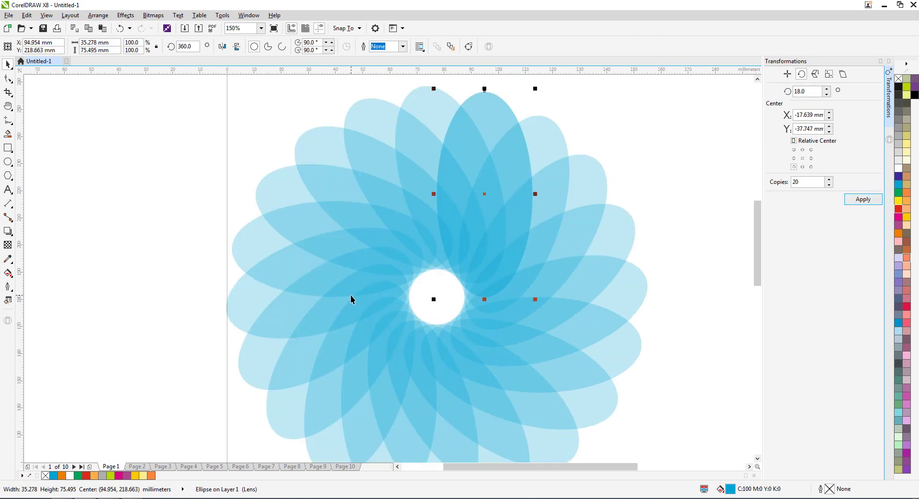
scroll(351, 297, "down", 2)
left_click(610, 260)
scroll(400, 297, "up", 2)
scroll(398, 294, "down", 2)
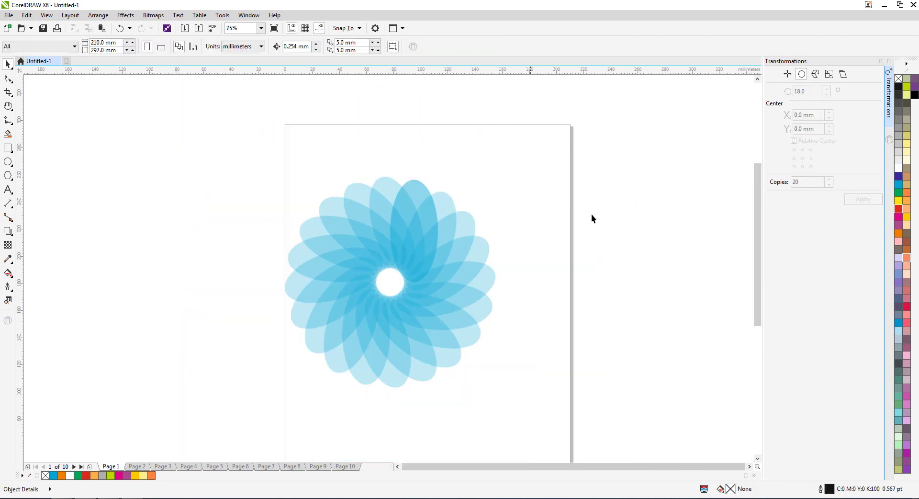
Step: Select all the petals, enlarge the flower to about 280 mm across and move it over the page's bottom-left corner
left_click_drag(601, 143, 254, 407)
scroll(361, 241, "down", 2)
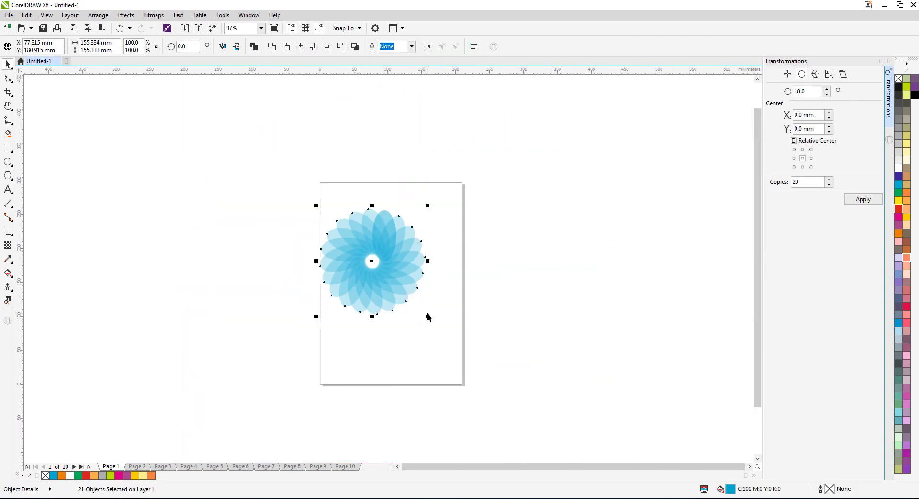
left_click(429, 315)
left_click_drag(512, 178, 199, 349)
left_click_drag(428, 316, 471, 359)
left_click_drag(428, 235, 394, 370)
scroll(344, 348, "up", 1)
scroll(364, 272, "down", 1)
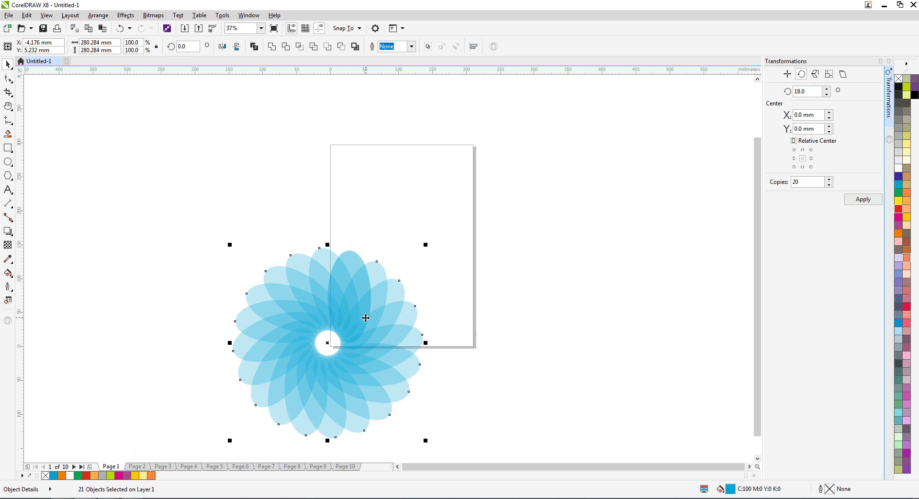
Step: Select the whole enlarged flower and delete it
left_click(503, 282)
left_click_drag(503, 195, 121, 492)
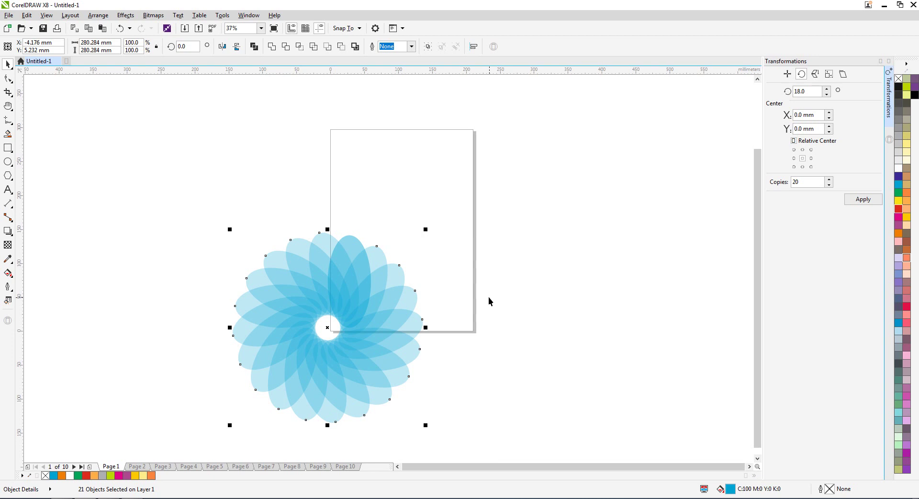
key("Delete")
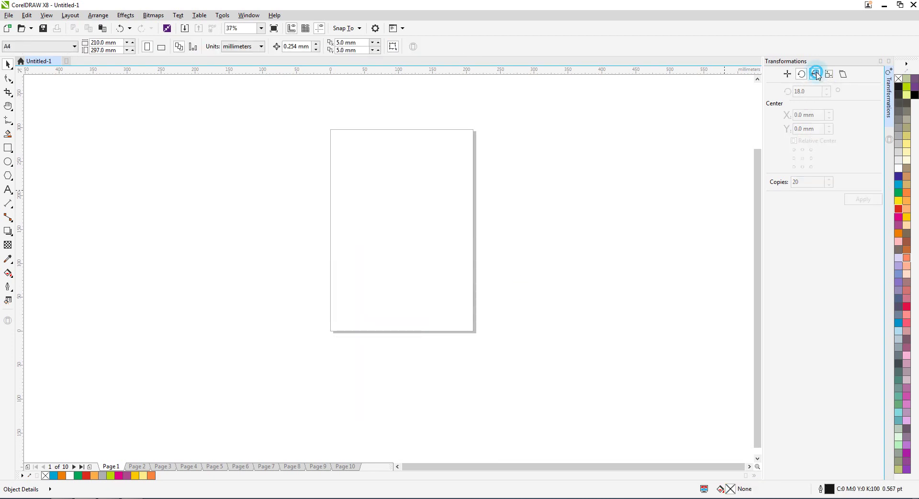
Step: Switch to the scale and mirror transformation and draw a rectangle about 54 × 92 mm in the page's upper-left area
left_click(815, 75)
left_click(7, 148)
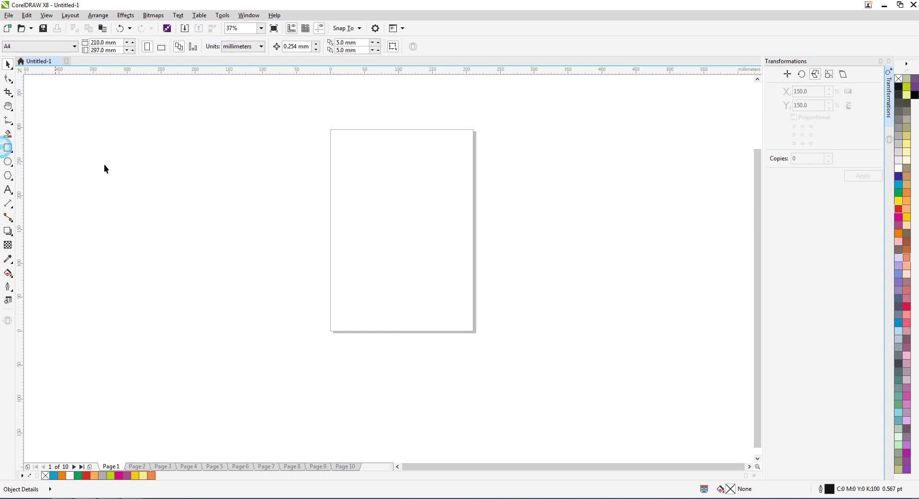
left_click(360, 159)
left_click_drag(375, 190, 397, 221)
scroll(409, 166, "up", 1)
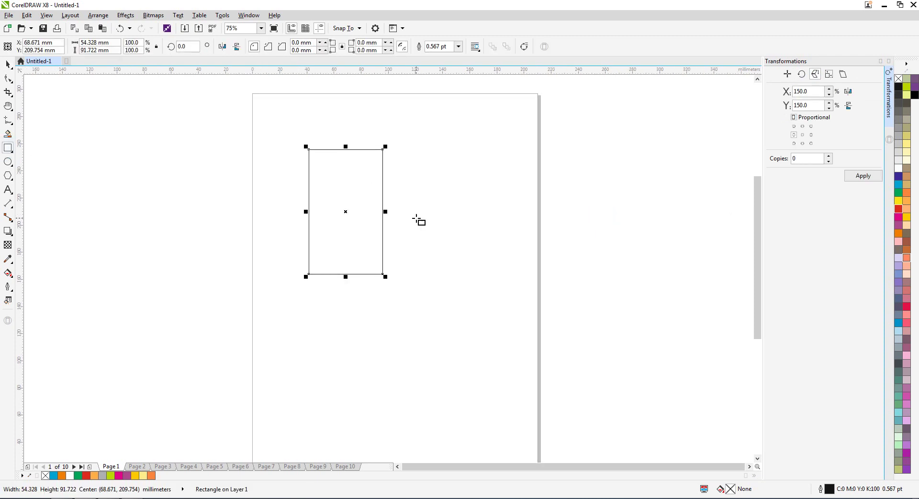
Step: Enlarge the rectangle proportionally to about 87 × 147 mm and mirror it horizontally
key("space")
left_click(518, 206)
left_click(310, 211)
left_click_drag(386, 276, 452, 357)
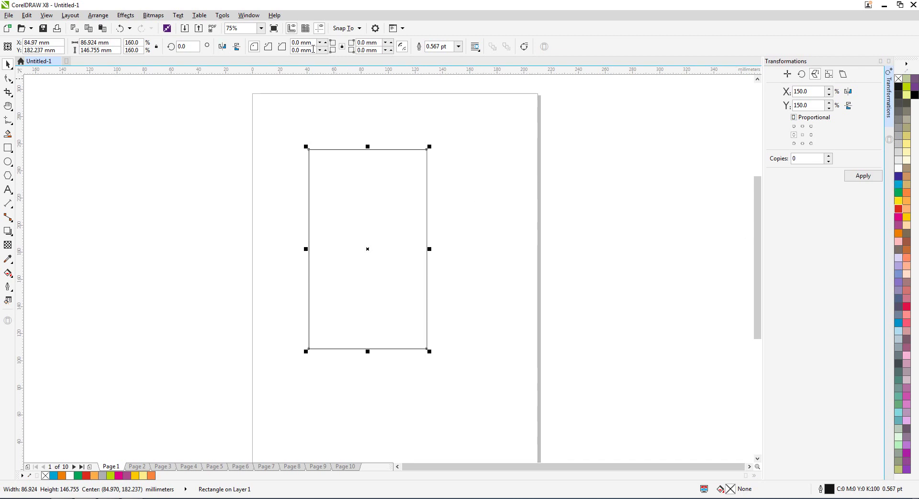
left_click(222, 45)
Step: Delete the mirrored rectangle from the page
left_click(374, 197)
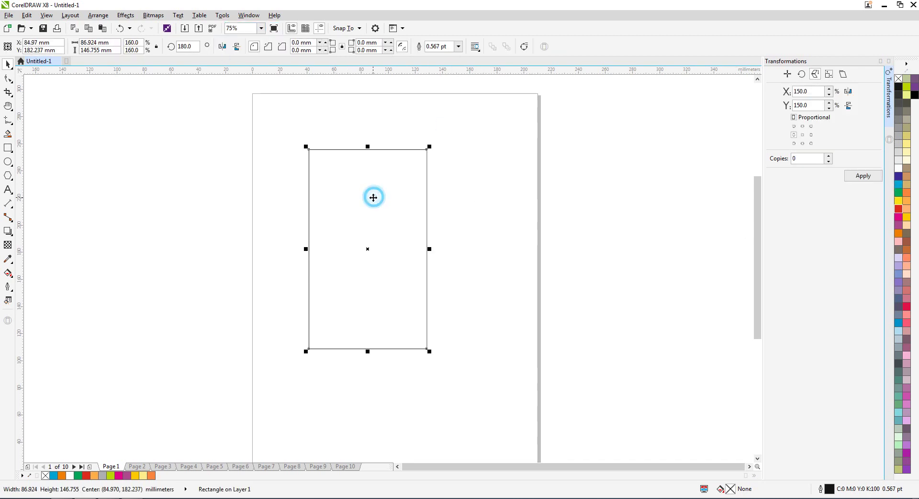
key("Delete")
left_click(442, 232)
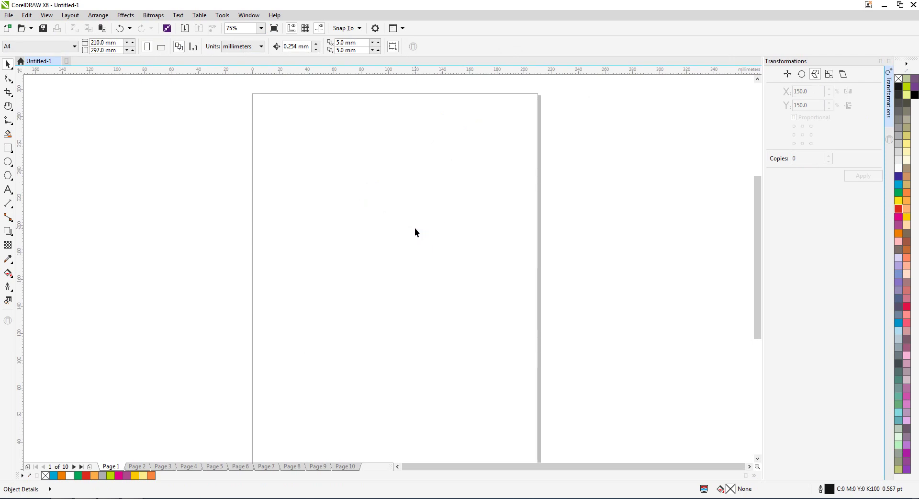
Step: Import pretty-girl-beauty-child-cute-full-hd-wallpaper.jpg from the Desktop and place it about 100 × 63 mm on the upper part of the page
key("ctrl+i")
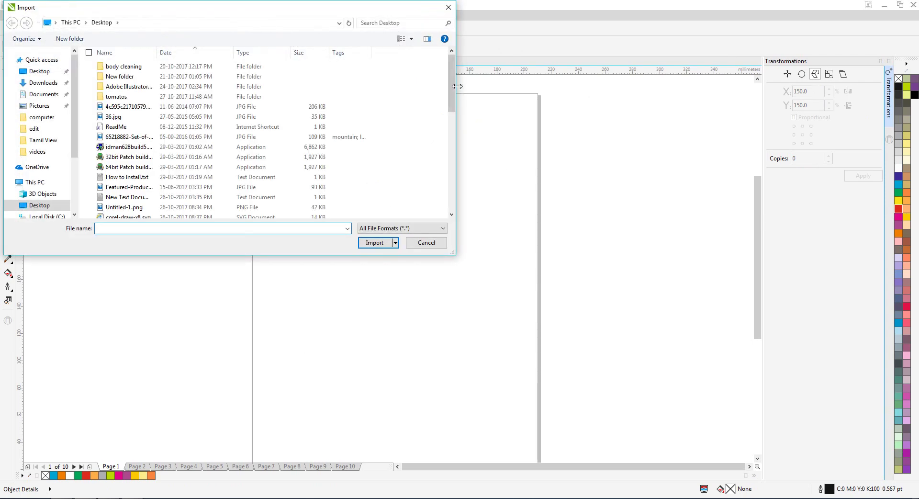
left_click_drag(452, 72, 451, 168)
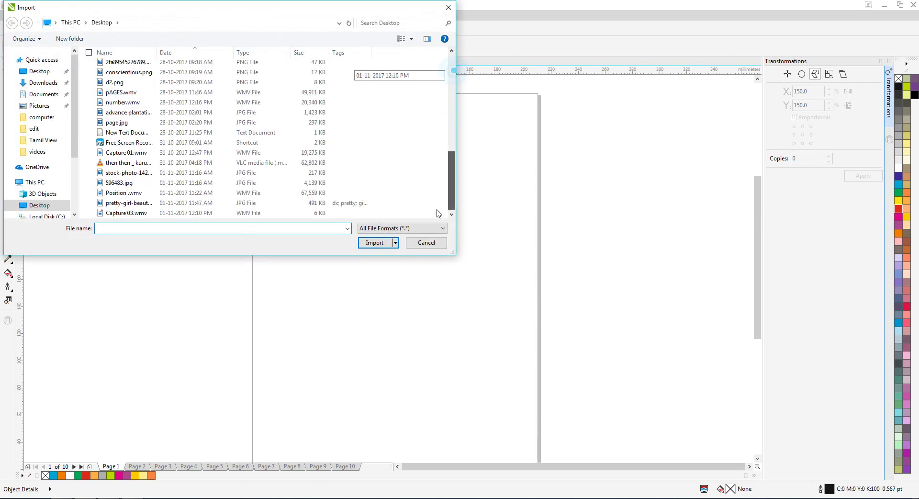
double_click(114, 205)
left_click_drag(288, 148, 423, 279)
Step: Move the photo slightly down and scale it proportionally to about 94 × 59 mm
scroll(375, 179, "up", 1)
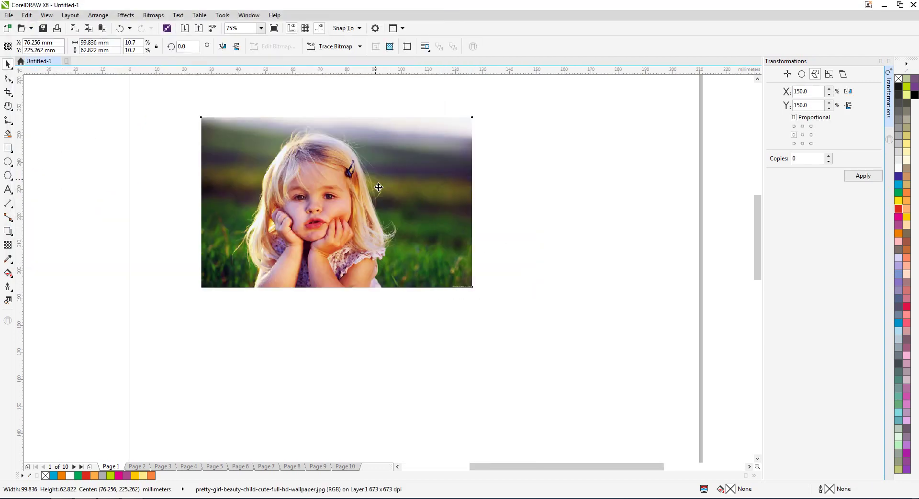
left_click(608, 193)
left_click_drag(379, 187, 382, 210)
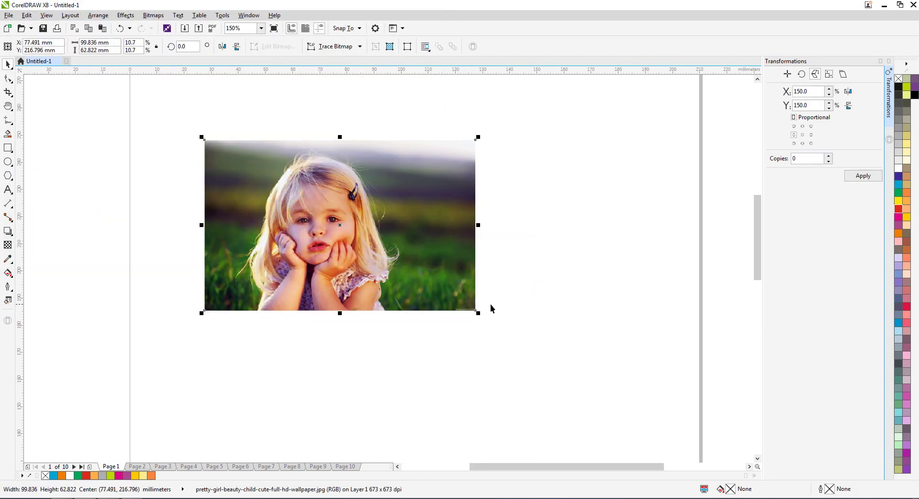
left_click_drag(480, 315, 464, 305)
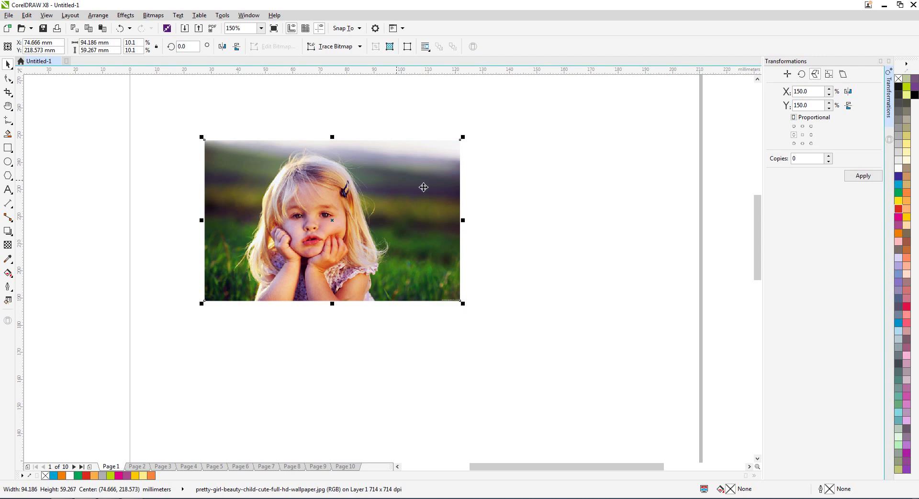
Step: Squeeze the photo horizontally to about 71 mm wide, keeping its height
left_click_drag(464, 220, 398, 235)
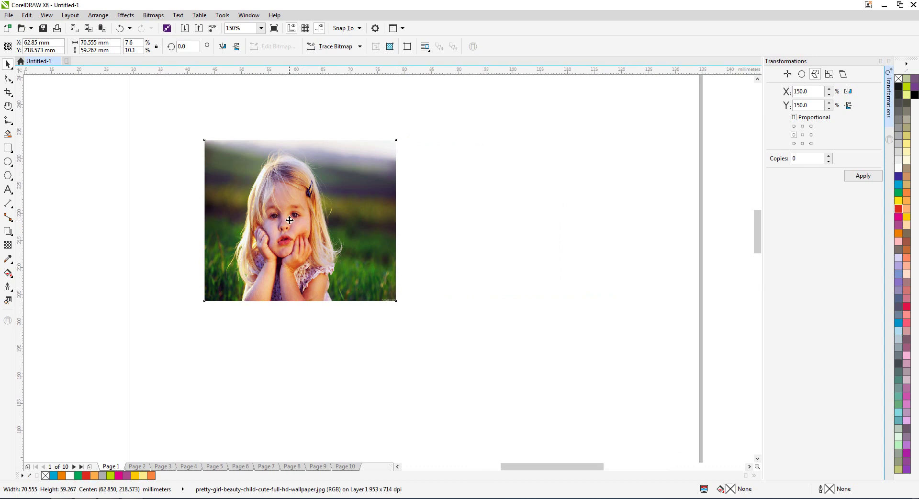
scroll(289, 213, "up", 1)
scroll(404, 227, "down", 1)
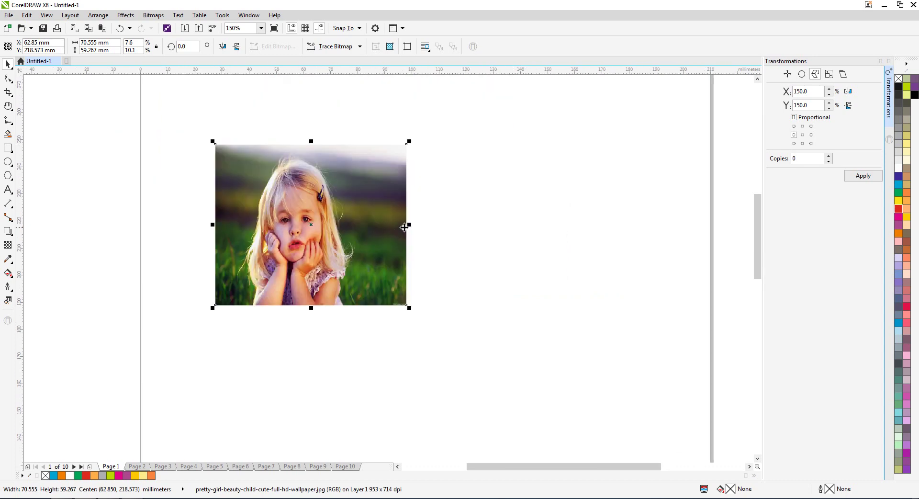
Step: Stretch the photo horizontally to about 109 mm wide, and undo the stretch
left_click_drag(411, 224, 514, 224)
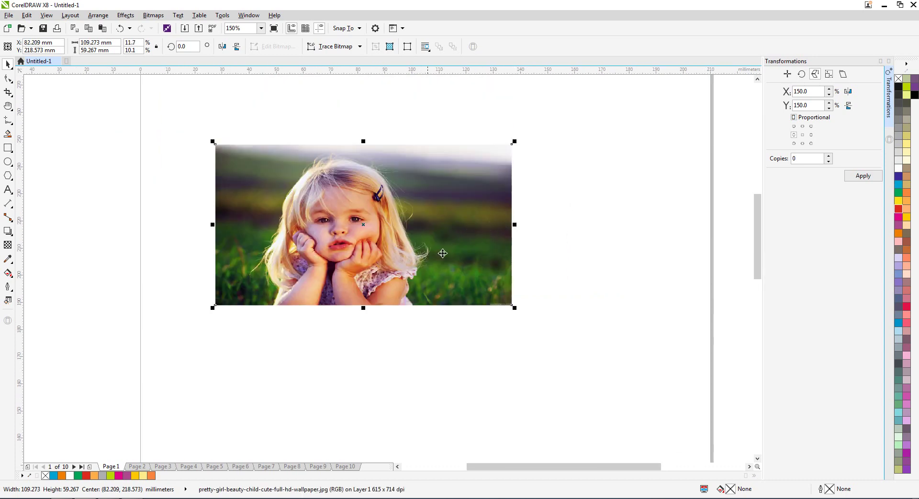
key("ctrl+z")
Step: Undo the photo's horizontal squeeze and its earlier proportional scaling
key("ctrl+z")
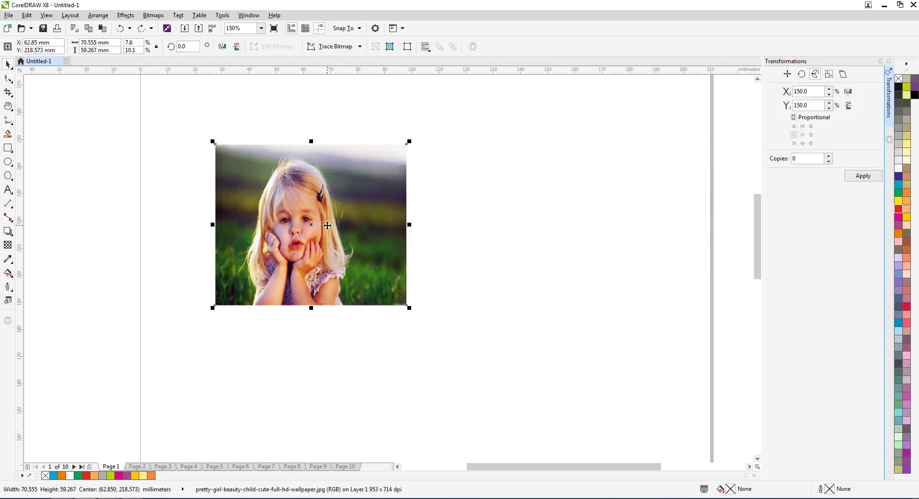
left_click(643, 220)
left_click(567, 218)
key("ctrl+z")
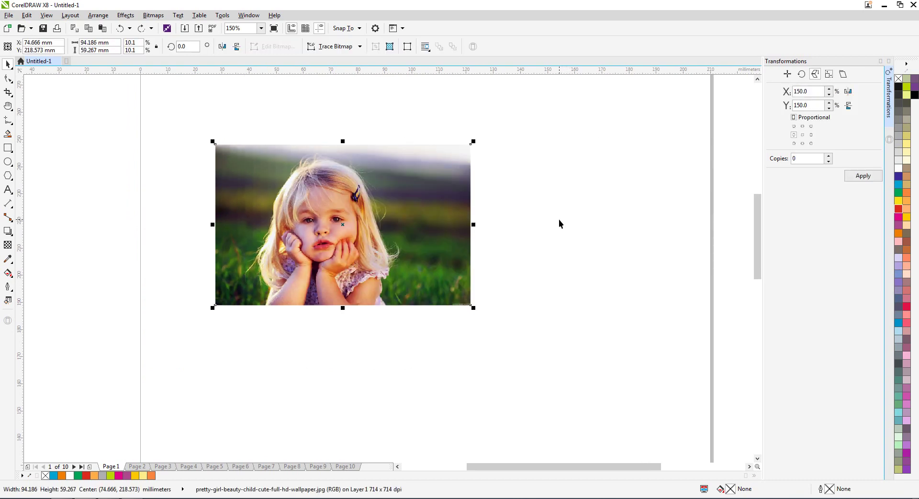
key("ctrl+z")
left_click(569, 219)
scroll(307, 235, "down", 1)
scroll(359, 241, "up", 2)
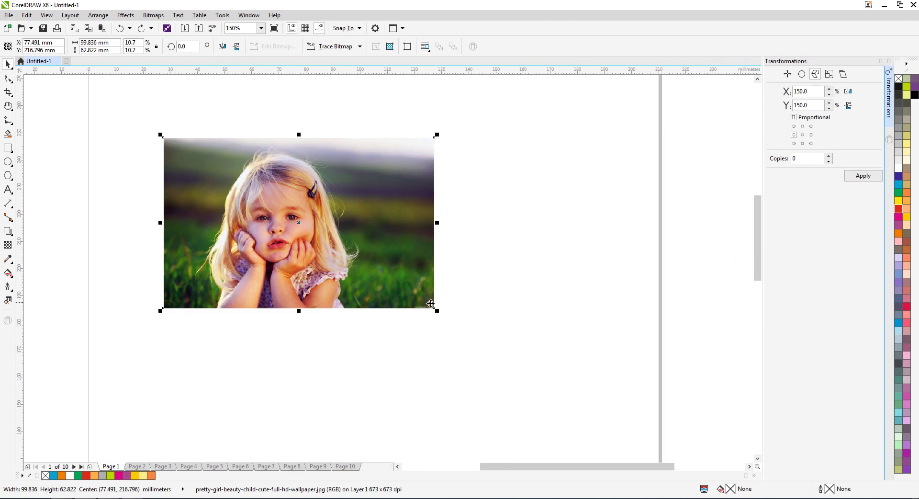
Step: Scale the photo proportionally to about 117 × 74 mm, keeping its top-left corner in place
left_click_drag(435, 309, 538, 354)
scroll(522, 167, "down", 2)
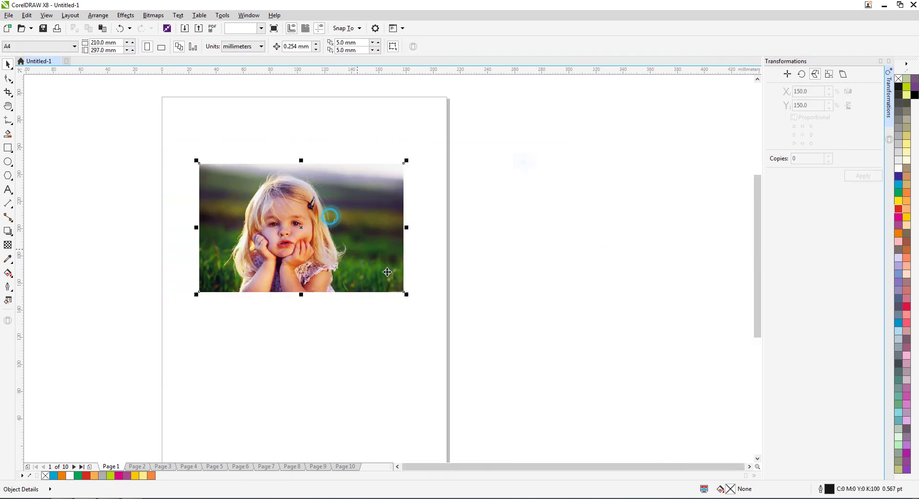
left_click_drag(407, 294, 362, 266)
scroll(271, 211, "up", 2)
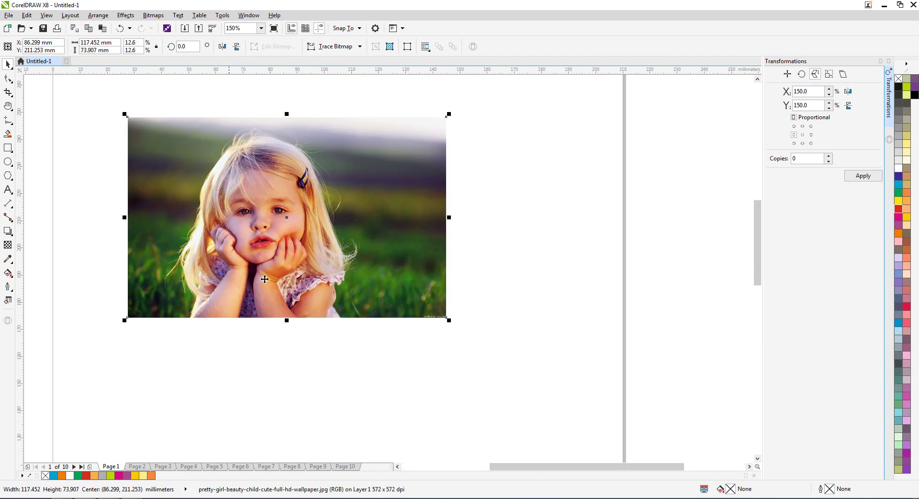
Step: Scale the photo to 200% horizontally and vertically from its left-middle anchor, and undo the enlargement
left_click(810, 91)
type("200")
left_click(863, 176)
scroll(297, 215, "down", 1)
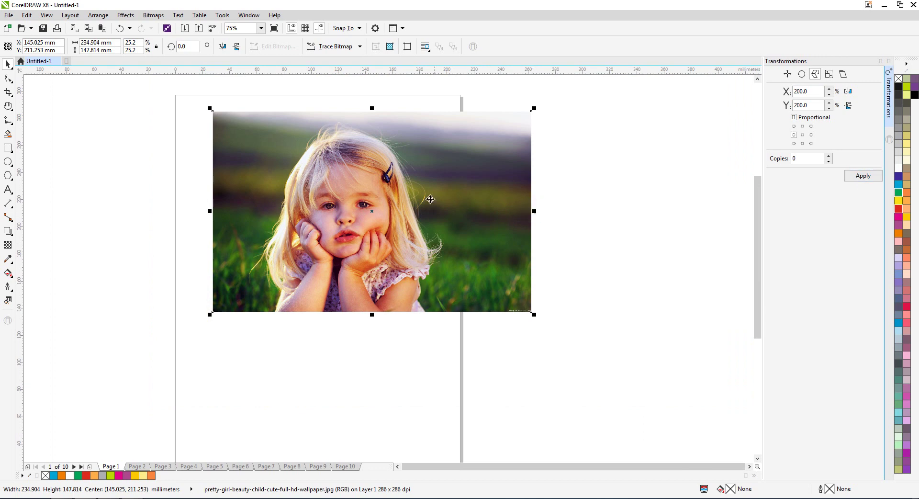
key("ctrl+z")
scroll(271, 212, "up", 1)
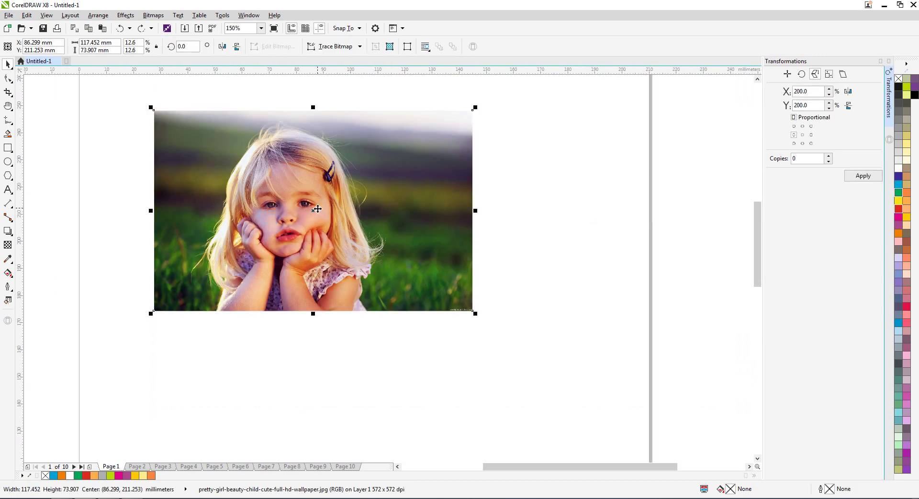
Step: Create a page-sized rectangle and lower its top edge to make it about 146 mm high on the page's lower half
scroll(317, 208, "down", 1)
left_click(581, 217)
left_click(8, 148)
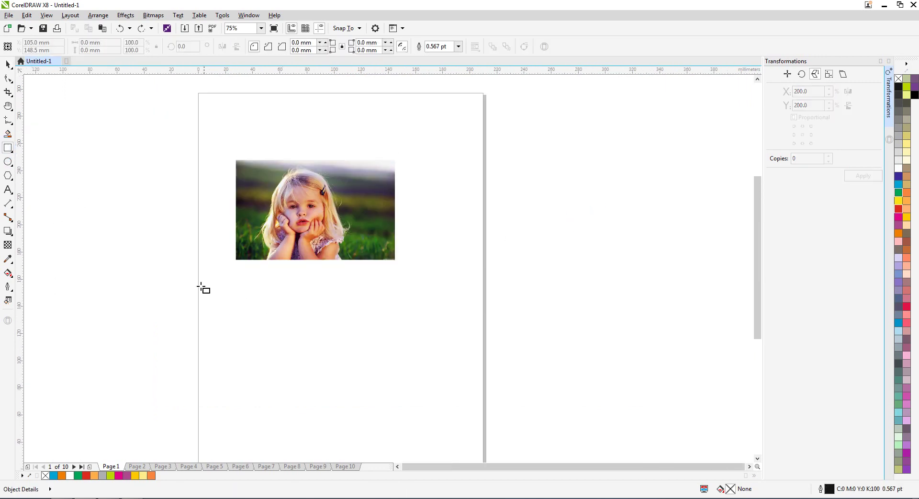
double_click(8, 147)
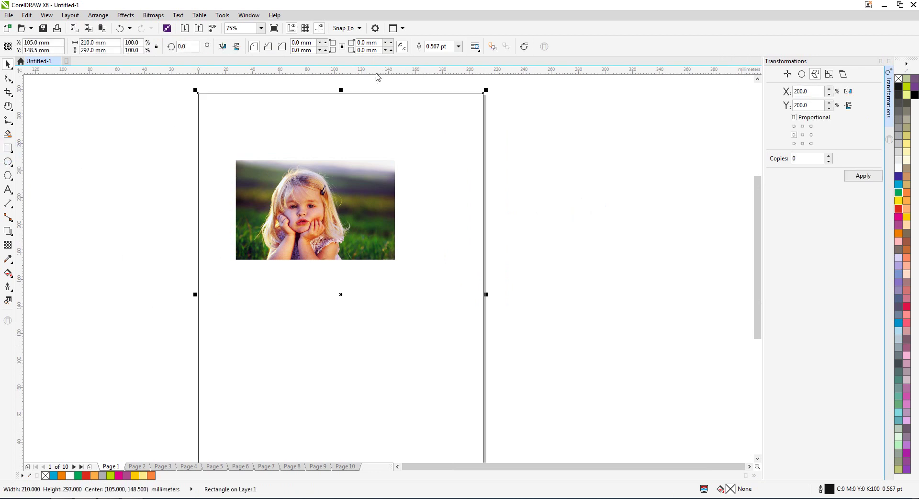
left_click_drag(342, 90, 342, 295)
left_click(378, 273)
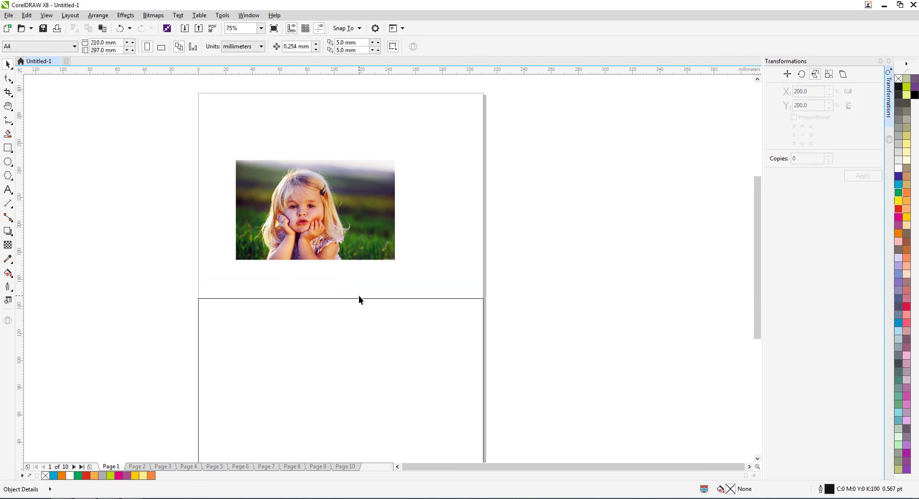
Step: Fill the rectangle with pale lavender (C20 M20 Y0 K0)
left_click(350, 327)
left_click(899, 209)
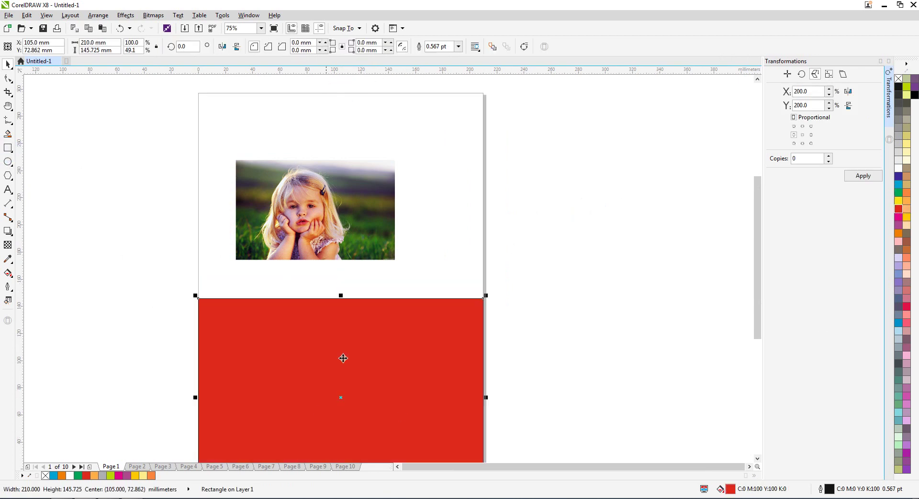
left_click(899, 250)
left_click(898, 257)
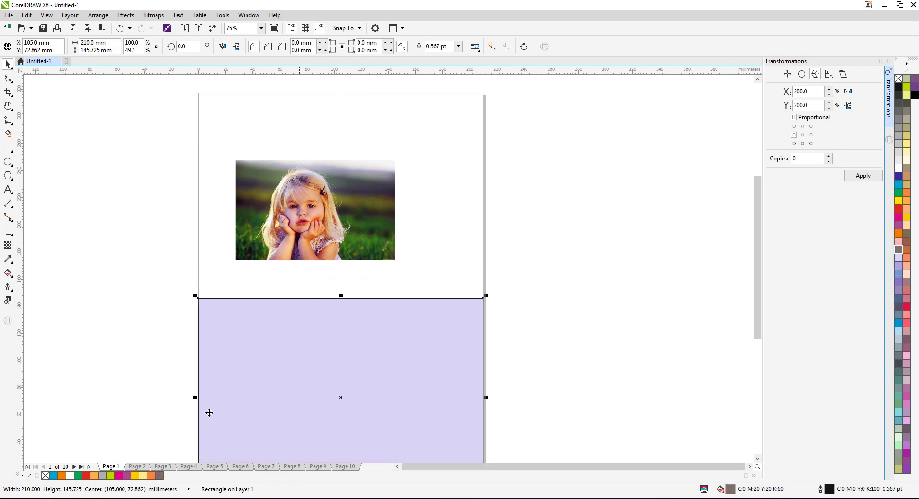
Step: Move the photo down to rest on the rectangle's top edge, near the middle of the page width
left_click_drag(357, 239, 353, 239)
scroll(273, 234, "up", 1)
left_click_drag(327, 183, 380, 260)
scroll(599, 255, "down", 1)
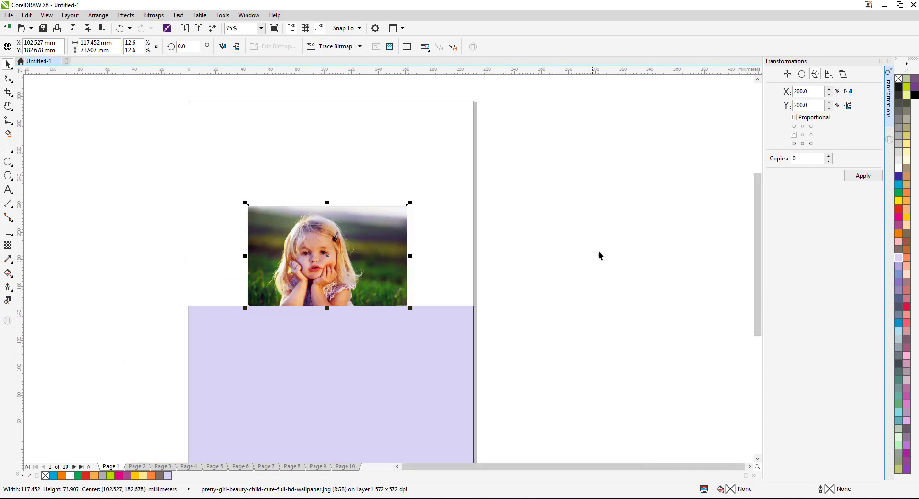
Step: Scale the photo proportionally about its centre to about 173 × 109 mm, and undo the scaling
left_click(599, 250)
left_click(287, 259)
scroll(287, 258, "up", 1)
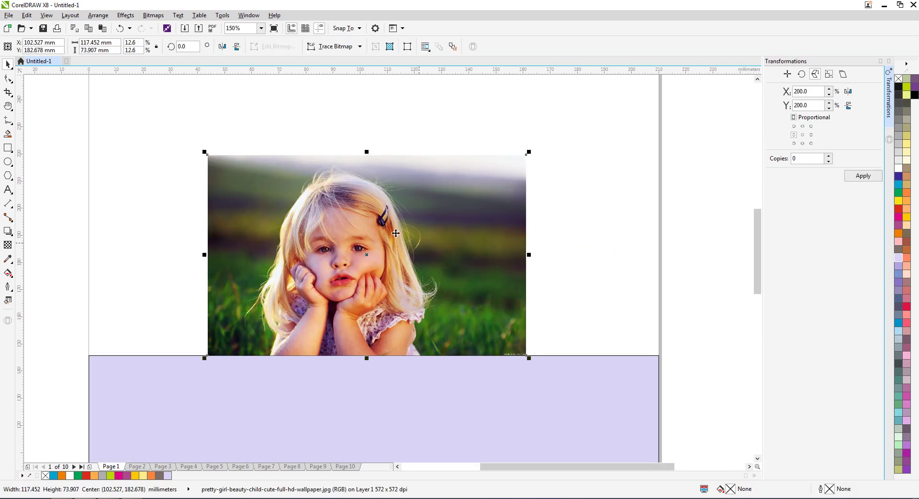
scroll(271, 231, "down", 1)
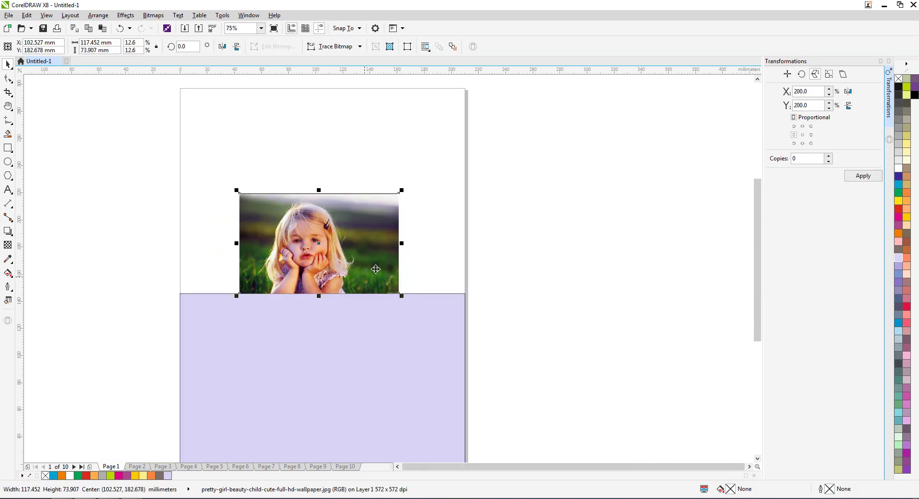
left_click_drag(402, 293, 442, 320)
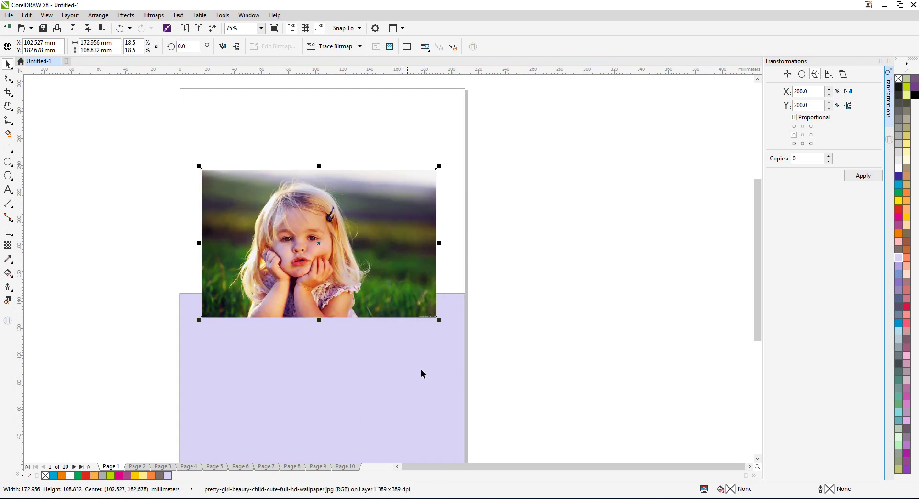
left_click_drag(294, 398, 298, 392)
key("ctrl+z")
left_click(566, 320)
key("ctrl+z")
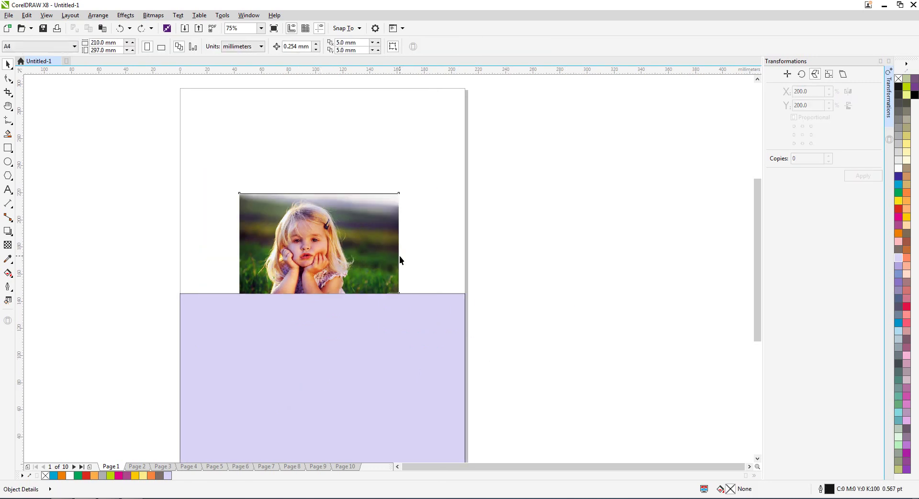
Step: Scale the photo to 300% horizontally and vertically from its bottom-centre anchor
left_click(399, 256)
left_click(587, 258)
scroll(259, 249, "up", 1)
left_click(263, 246)
scroll(274, 226, "down", 1)
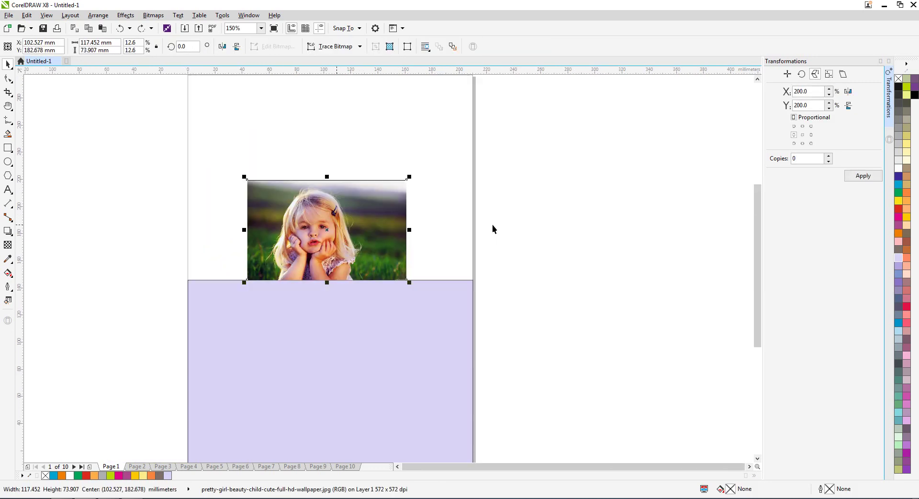
left_click(811, 135)
left_click(346, 220)
left_click(802, 143)
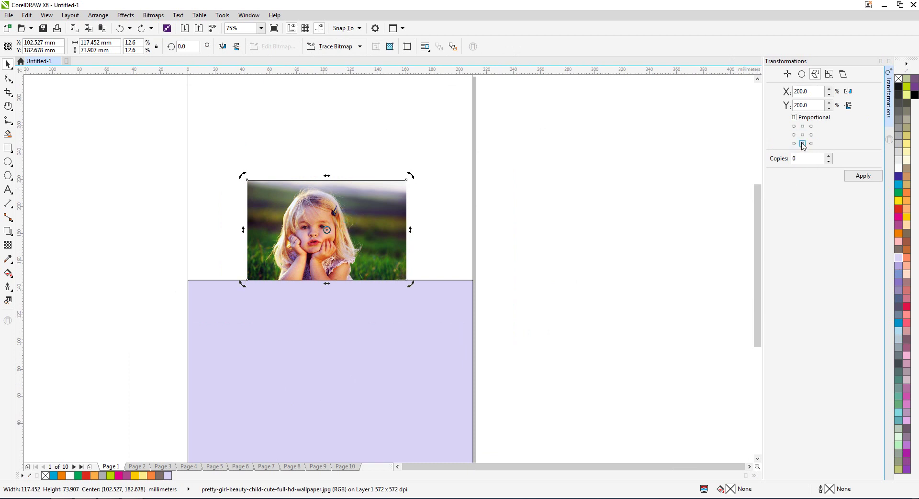
double_click(810, 91)
type("300")
key("Return")
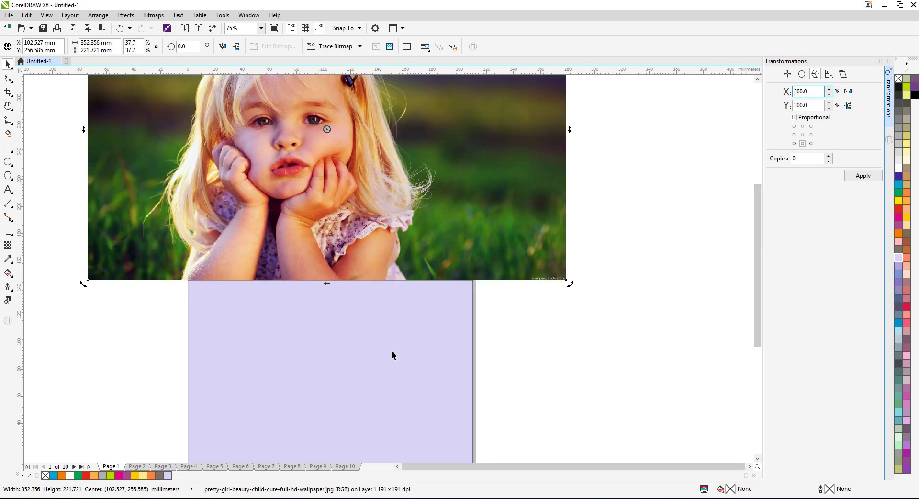
Step: Enlarge the photo by a further 150% in both directions from the same bottom-centre anchor
scroll(389, 360, "down", 2)
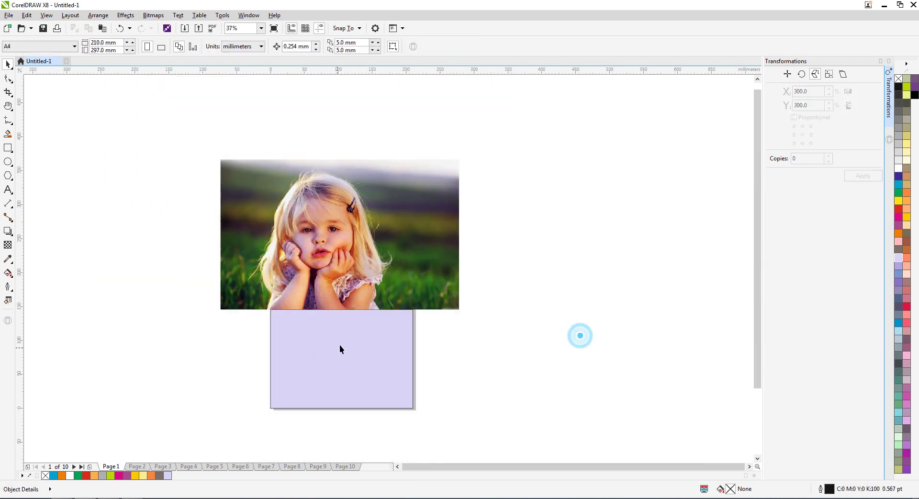
left_click(340, 345)
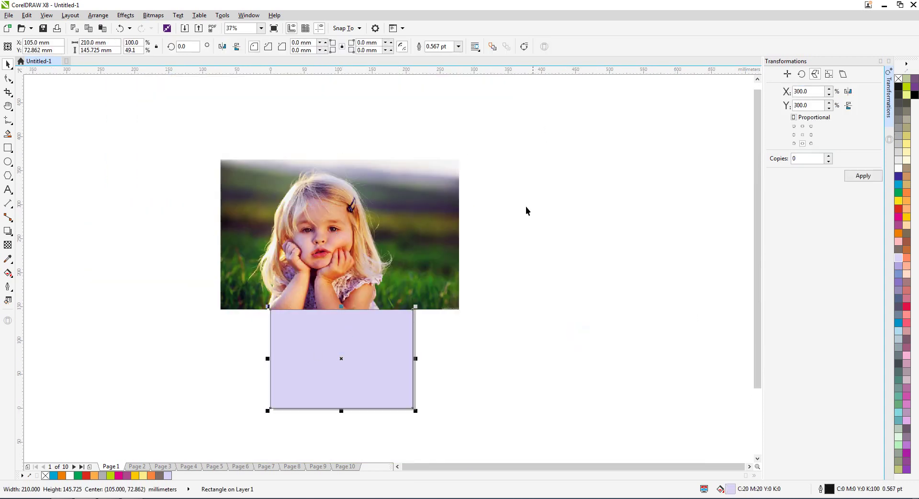
left_click(400, 221)
left_click_drag(813, 91, 643, 123)
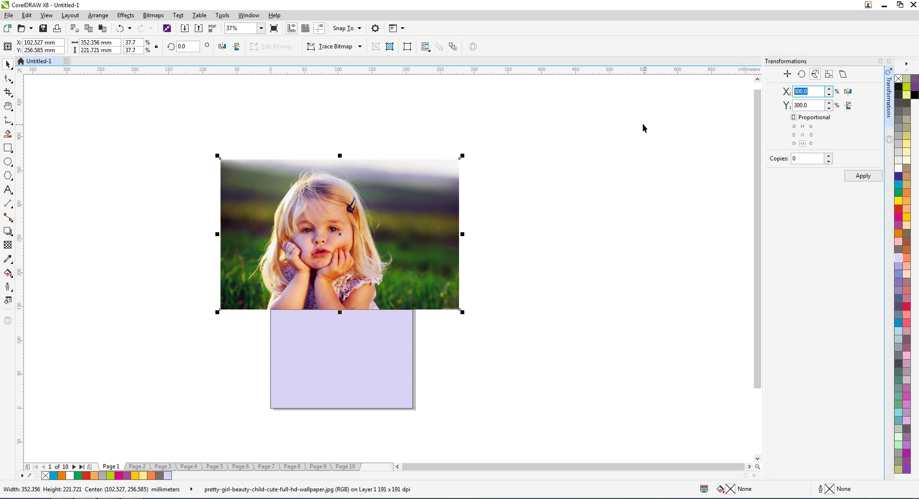
type("150")
key("Return")
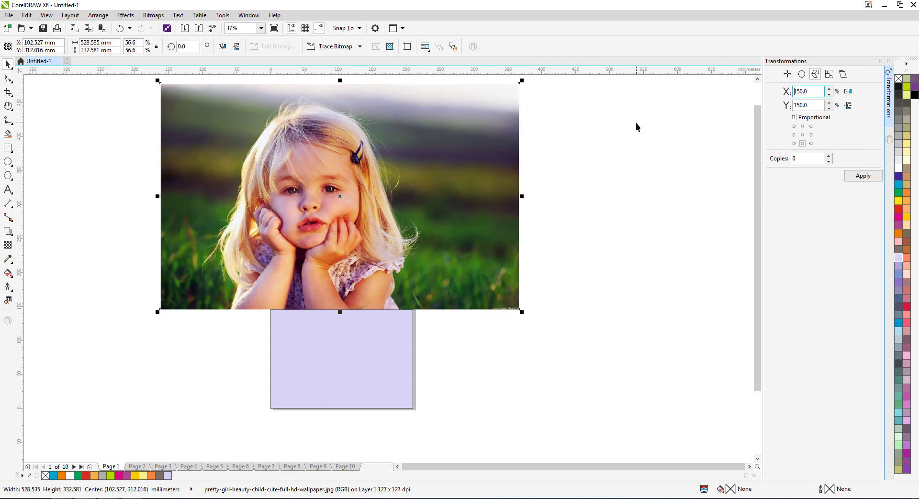
Step: Undo both the 150% and the 300% enlargement of the photo
left_click(605, 208)
key("ctrl+z")
key("ctrl+z")
left_click(599, 205)
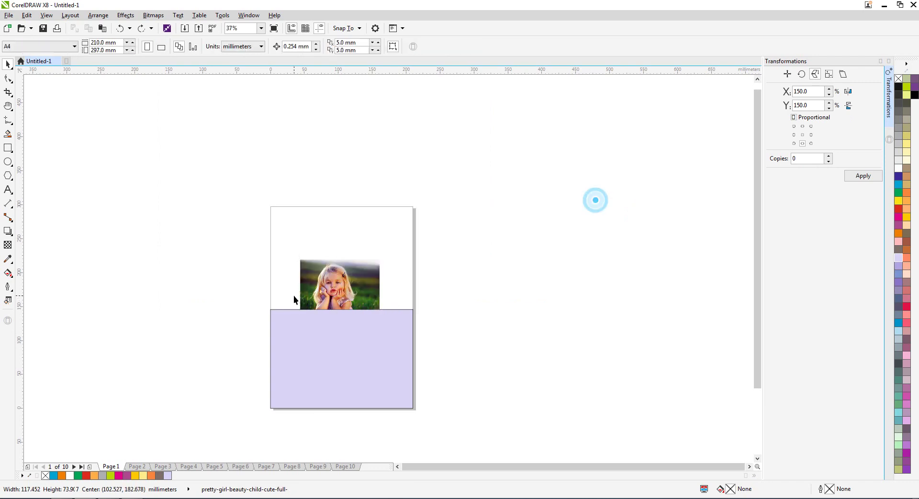
Step: Align the photo's left edge with the left edge of the lavender rectangle
scroll(294, 297, "up", 2)
left_click(309, 277)
left_click(327, 362, "shift")
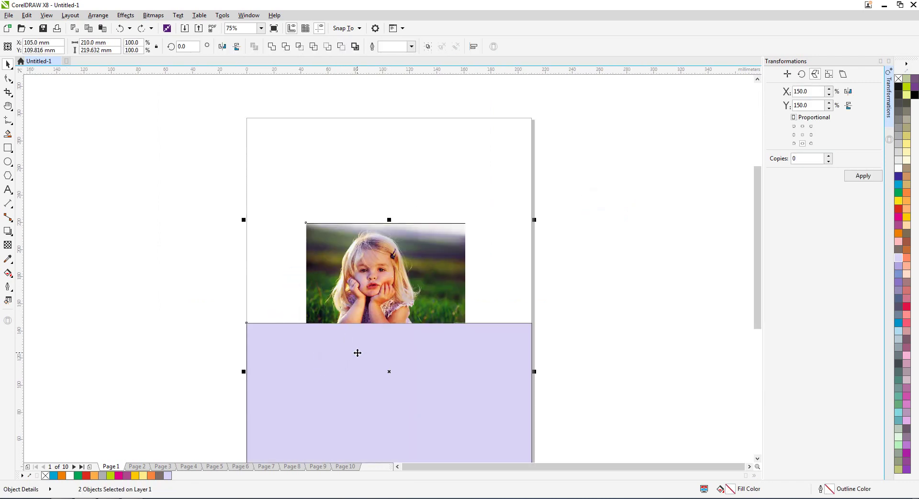
key("l")
left_click(743, 268)
Step: Scale the photo to 200% horizontally and vertically from its top-centre anchor, and undo the enlargement
left_click(345, 249)
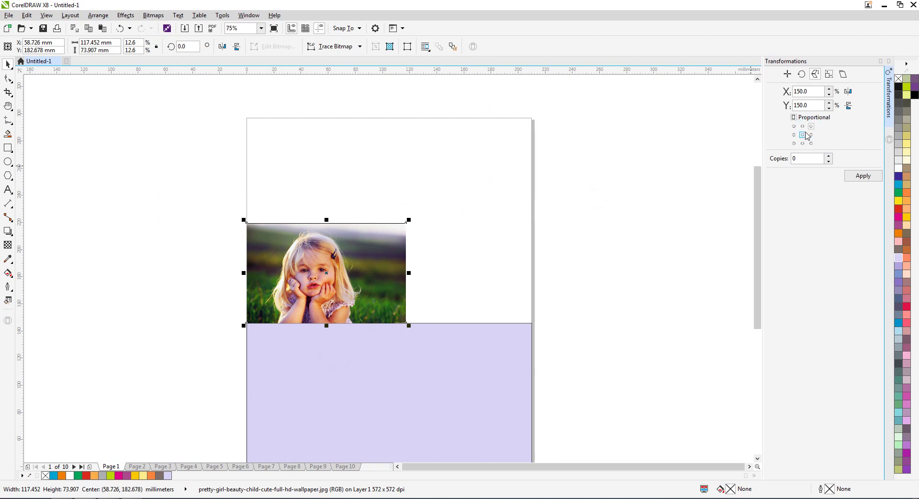
left_click(803, 126)
left_click_drag(819, 92, 559, 115)
type("200")
key("Tab")
type("200")
left_click(862, 175)
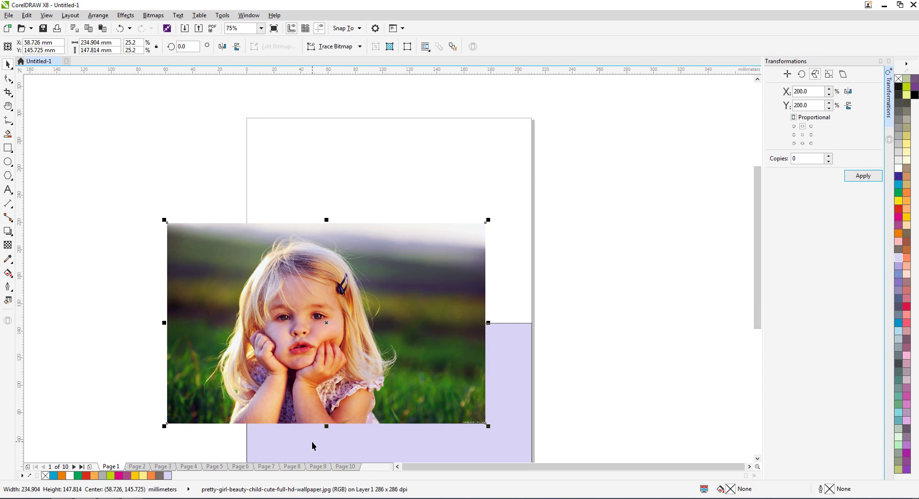
key("ctrl+z")
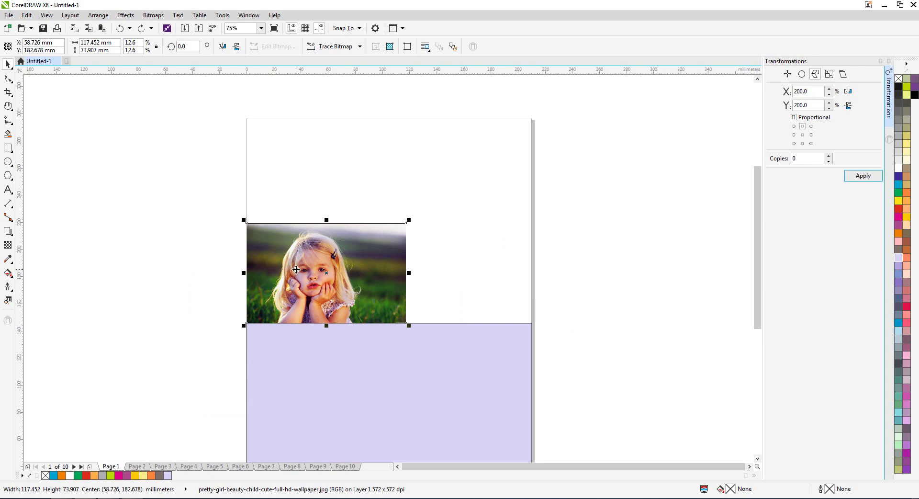
left_click(637, 219)
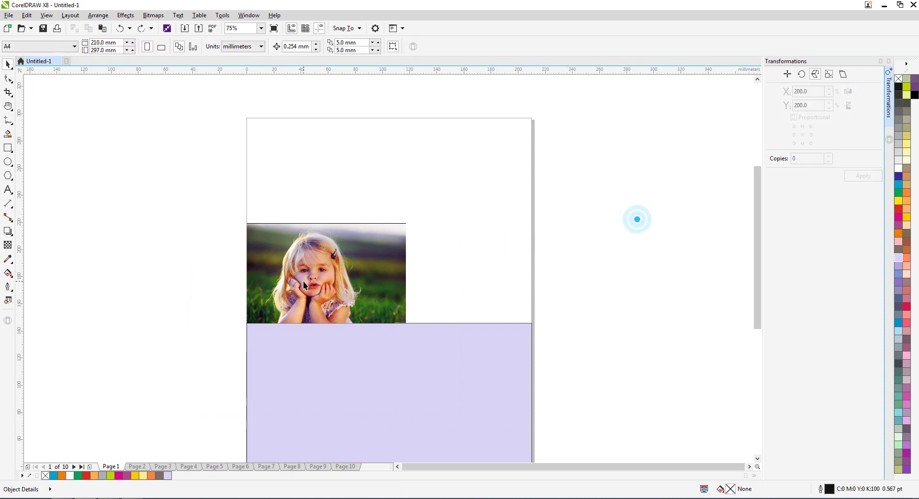
Step: Mirror the photo horizontally at 200% scale from its right-middle anchor, and undo that transformation
left_click(304, 284)
left_click(811, 135)
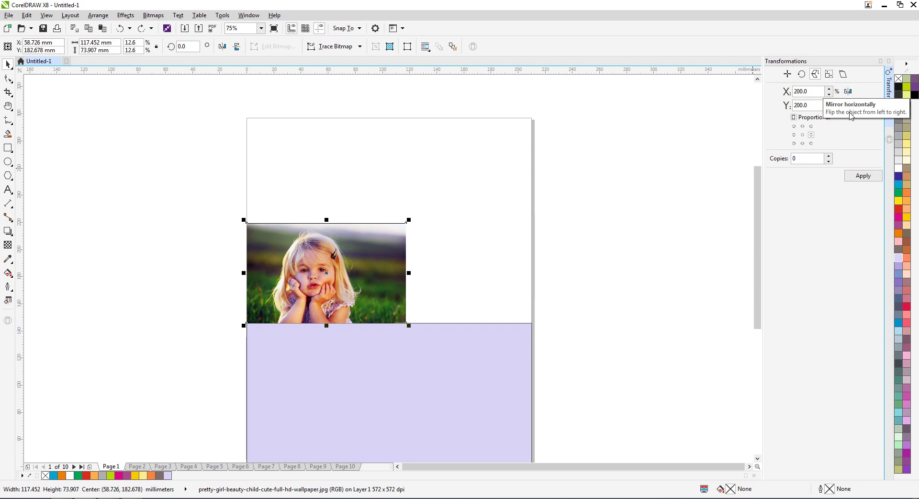
left_click(849, 92)
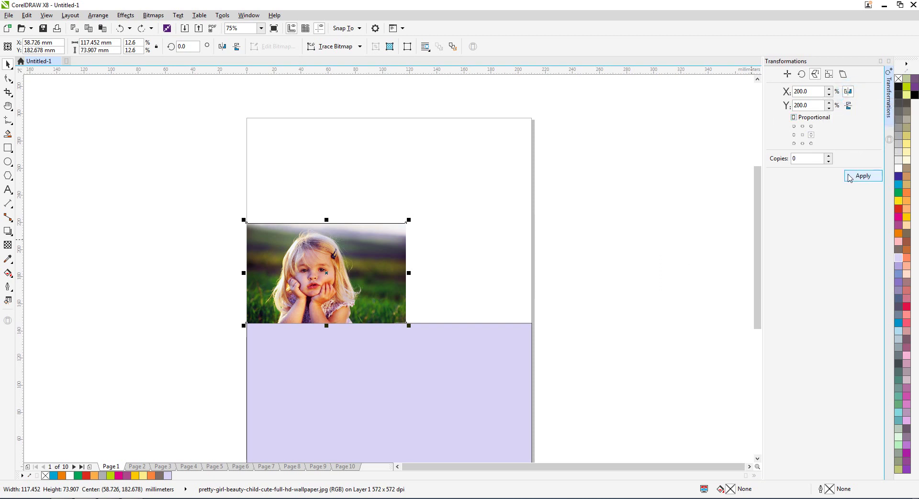
left_click(863, 176)
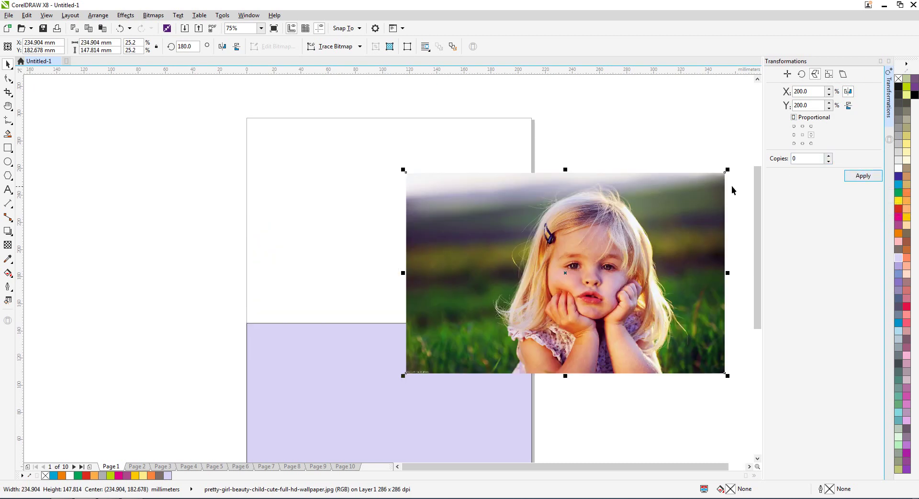
left_click(810, 91)
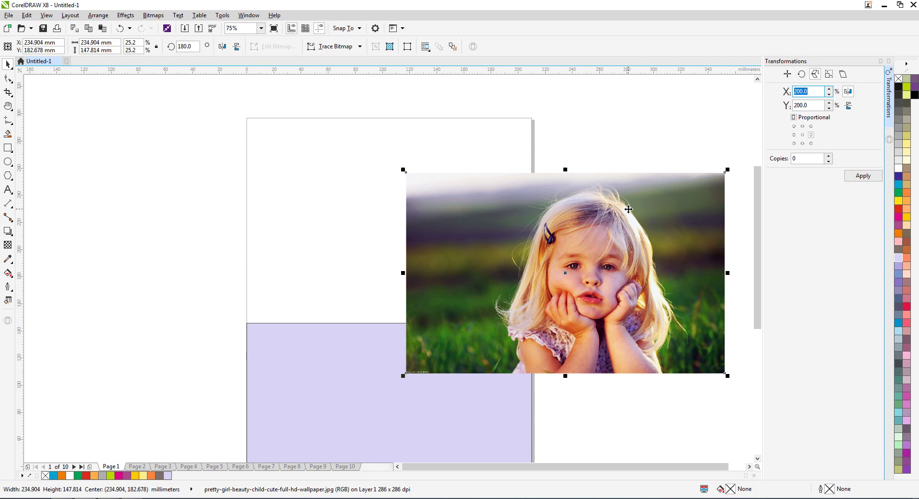
key("ctrl+z")
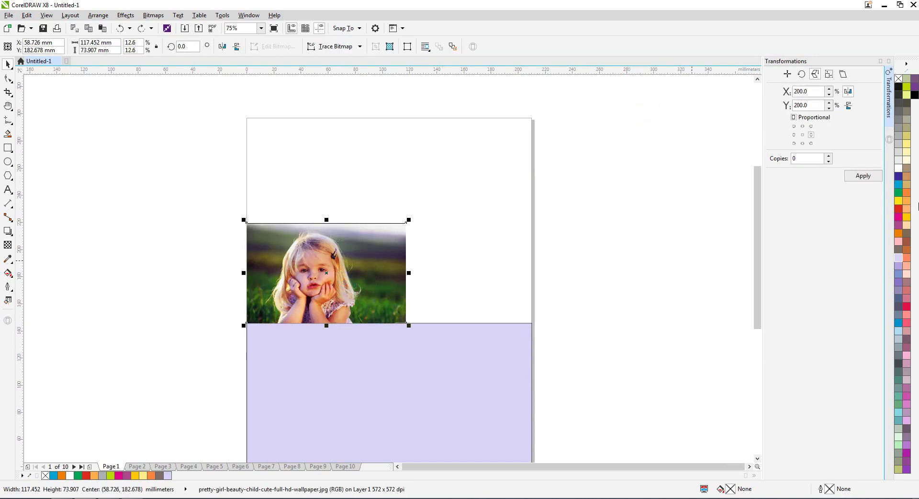
Step: Create two successive horizontally mirrored copies of the photo, each enlarged 200% from the right-middle anchor
double_click(809, 158)
left_click(862, 175)
scroll(320, 214, "down", 1)
scroll(320, 215, "down", 1)
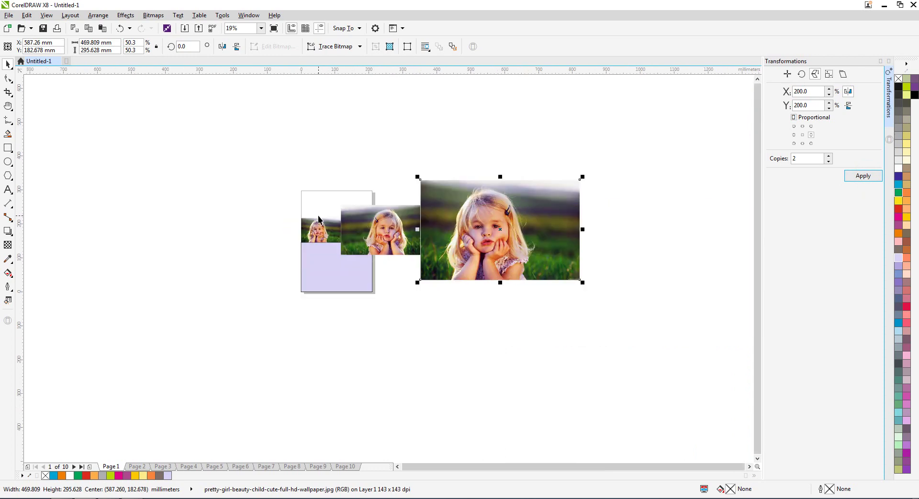
Step: Compare the original photo with its two successively enlarged mirrored copies, selecting them in adjacent pairs
scroll(381, 240, "up", 1)
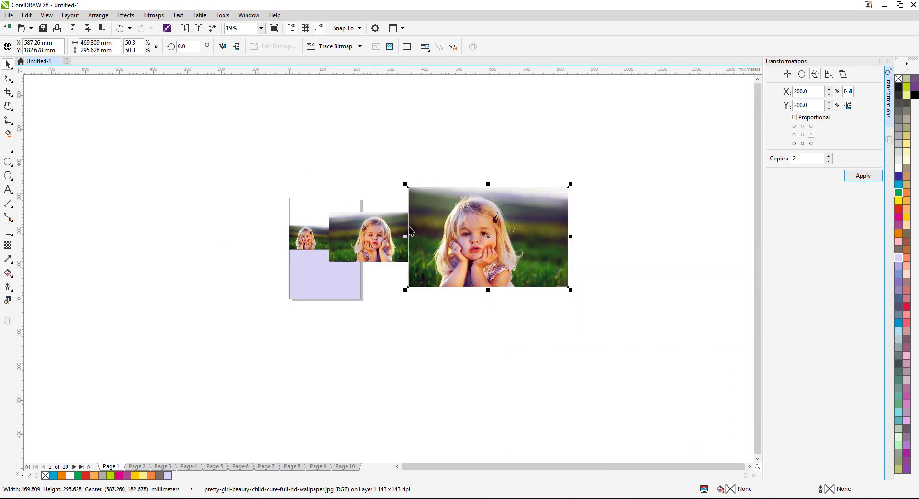
scroll(337, 252, "down", 1)
key("Escape")
left_click(307, 235)
left_click(371, 237)
left_click(469, 240, "shift")
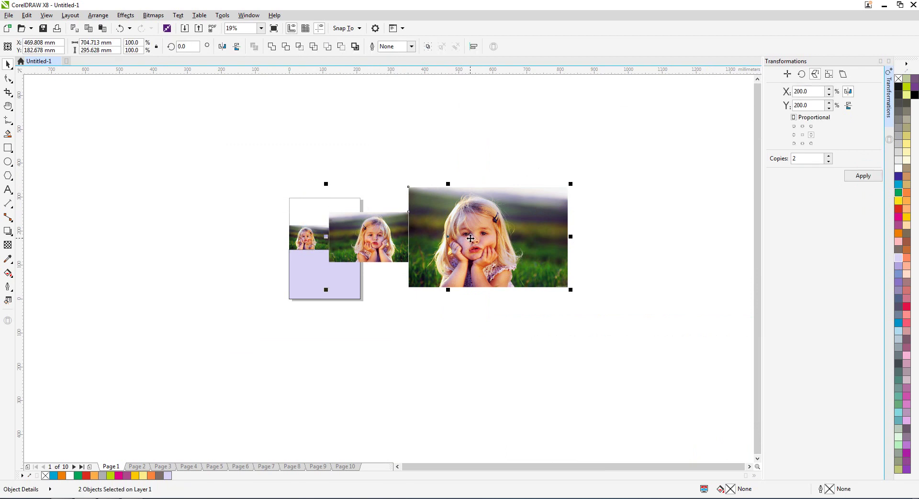
left_click(304, 239)
left_click(373, 237, "shift")
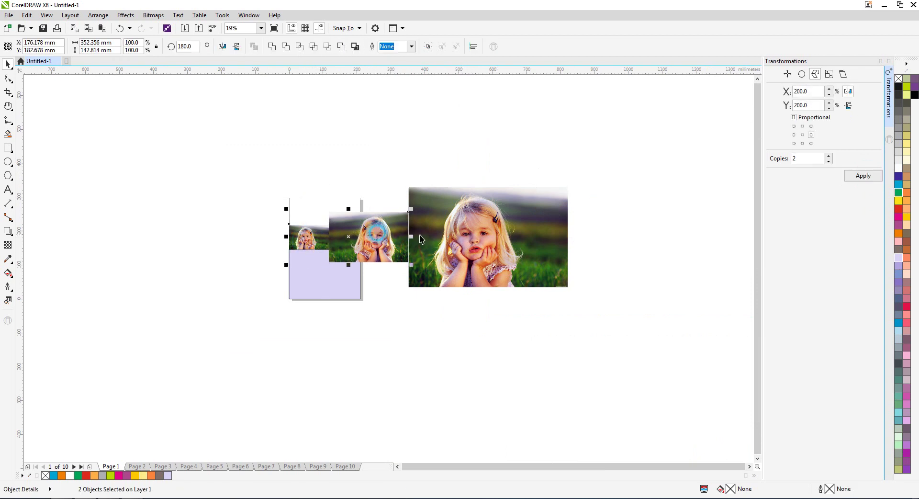
left_click(472, 230, "shift")
Step: Undo the two enlarged mirrored copies and shrink the remaining photo to about 44 × 28 mm
key("ctrl+z")
scroll(314, 259, "up", 1)
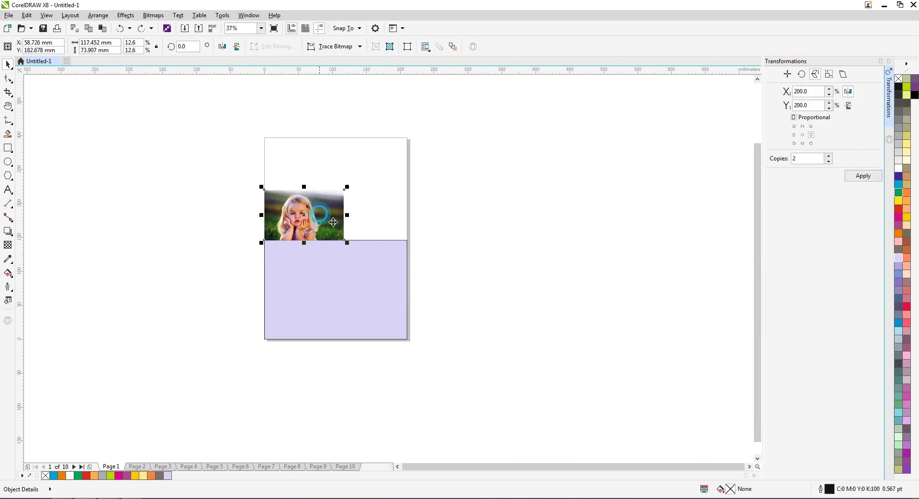
left_click_drag(348, 243, 294, 237)
scroll(262, 201, "up", 1)
left_click(152, 197)
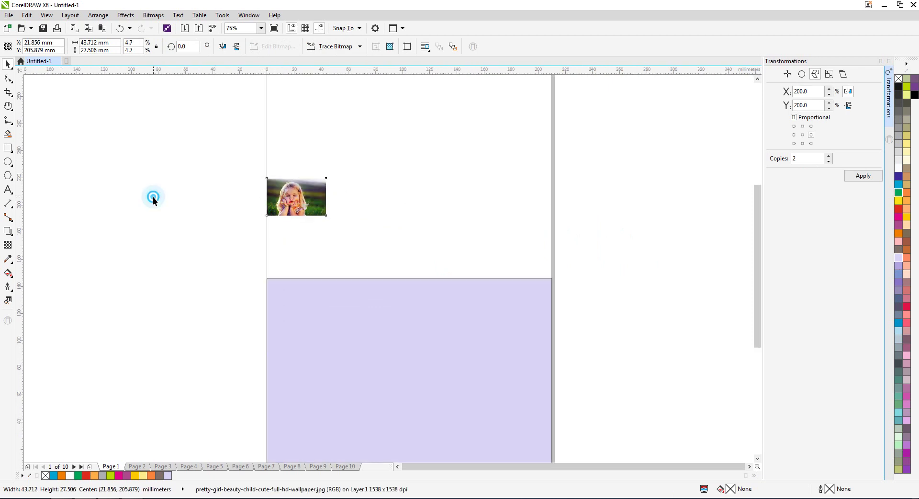
left_click(310, 201)
scroll(334, 192, "up", 1)
scroll(124, 199, "down", 1)
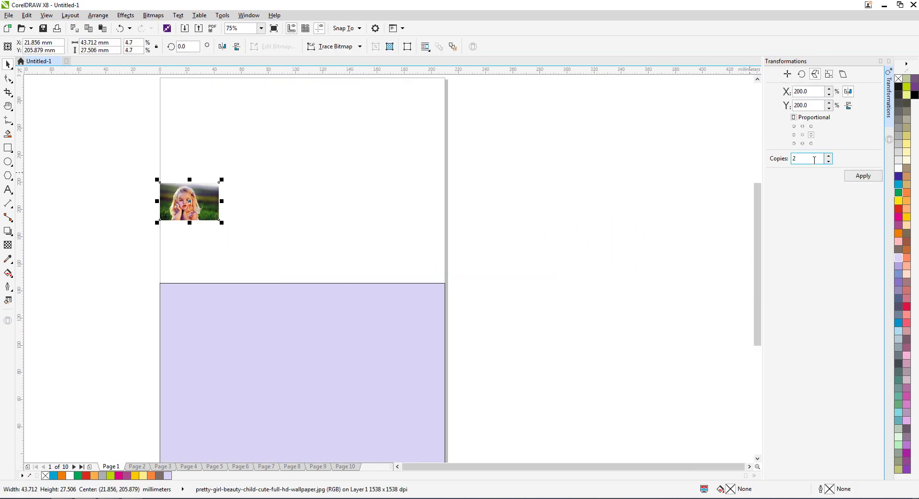
Step: Create three successive horizontally mirrored copies of the small photo, each scaled to 150% in both directions from the right-middle anchor
left_click_drag(814, 160, 730, 169)
left_click(808, 91)
type("150")
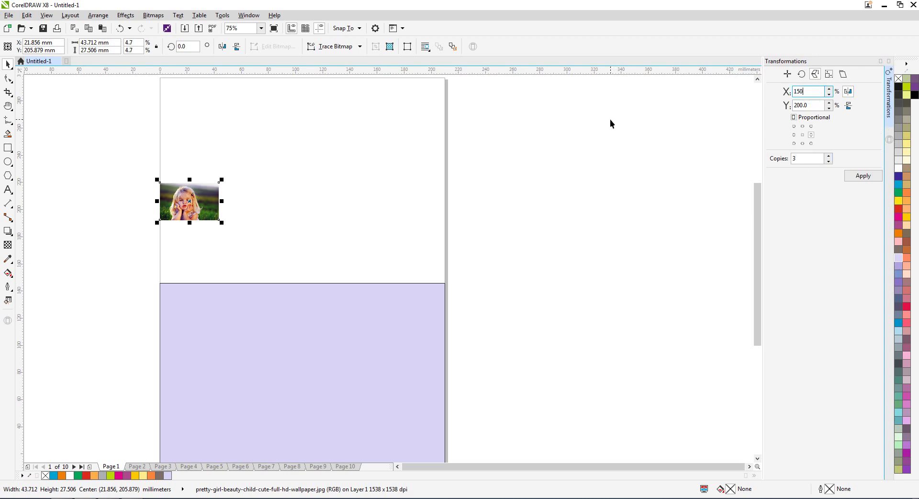
key("Tab")
left_click(796, 118)
left_click(796, 118)
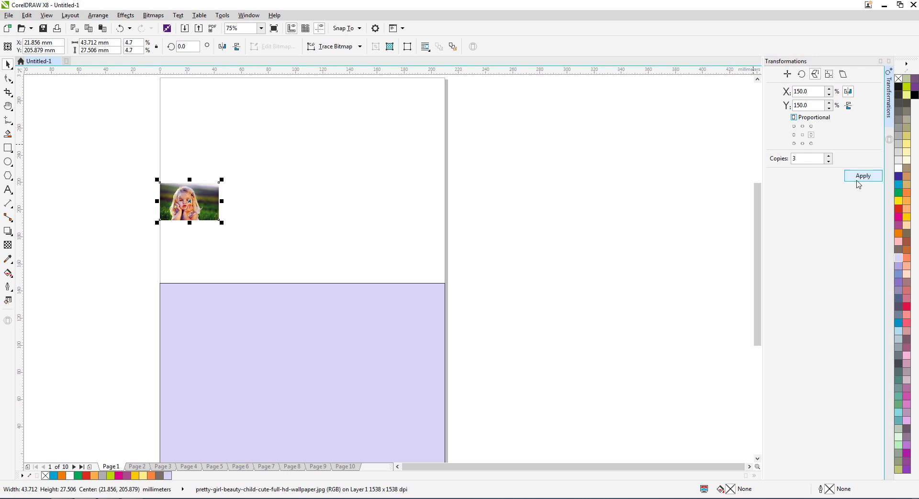
left_click(860, 184)
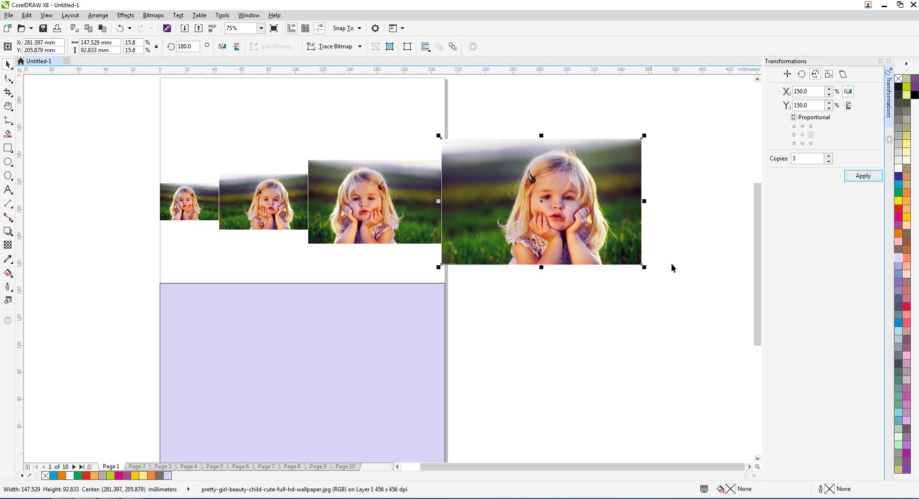
Step: Examine the alternating orientation and size progression across the original photo and its three copies
left_click(655, 322)
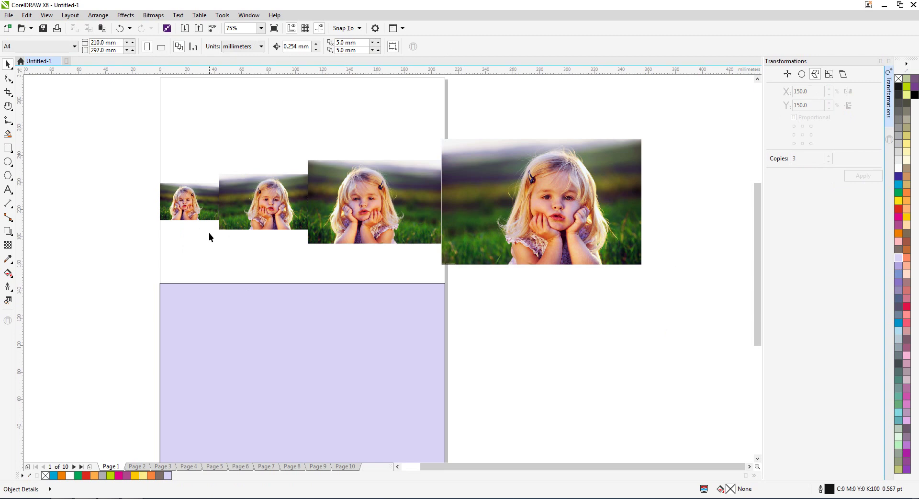
left_click(634, 320)
left_click(188, 202)
scroll(176, 190, "up", 2)
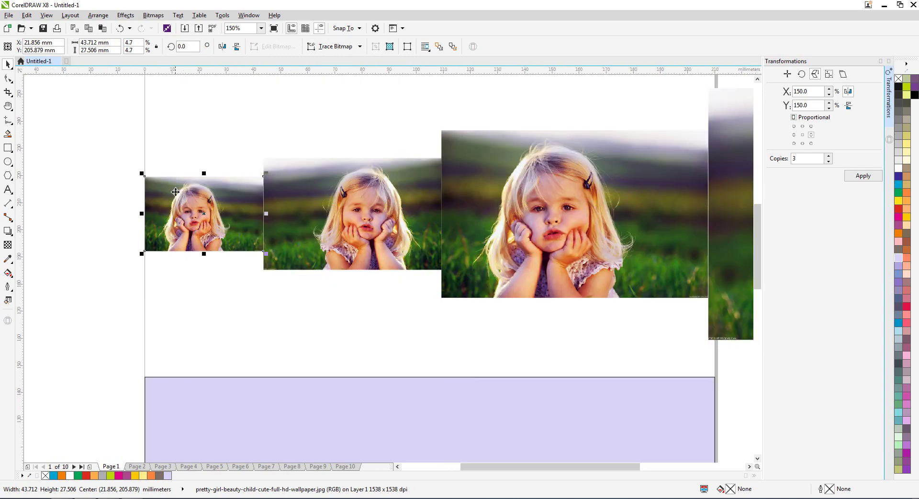
scroll(210, 231, "down", 2)
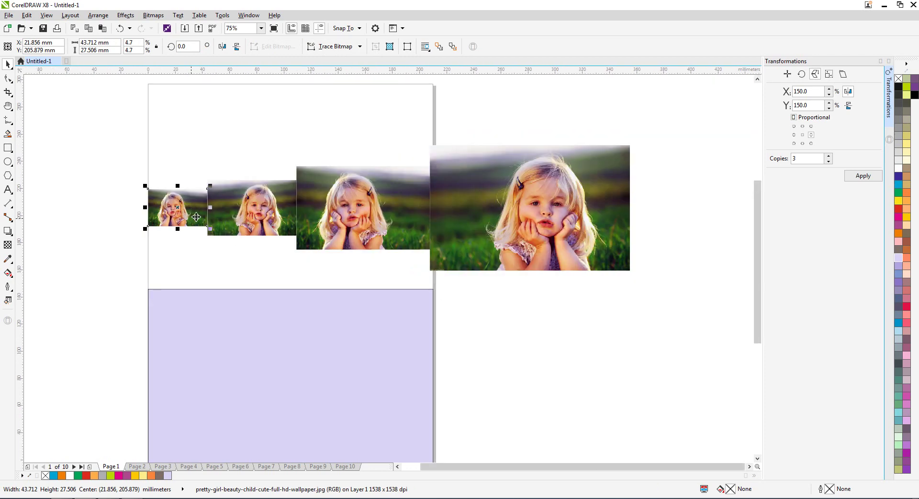
scroll(231, 220, "up", 2)
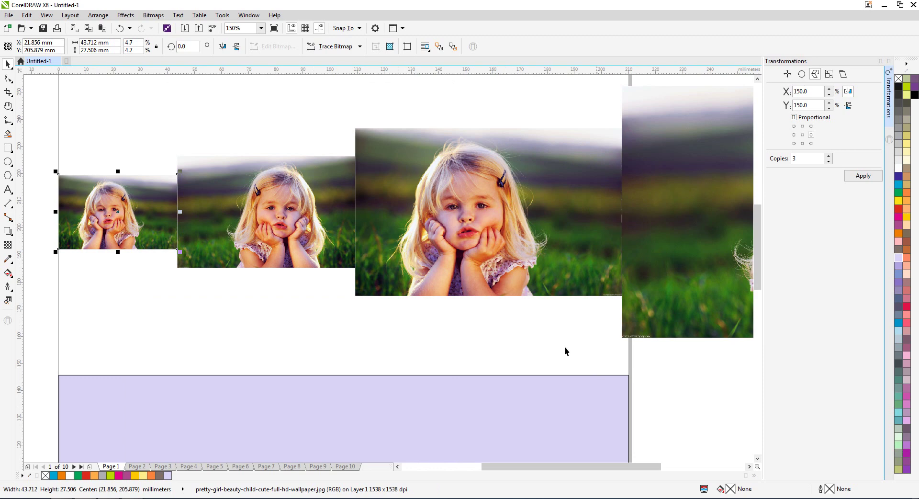
scroll(136, 250, "down", 2)
left_click(636, 318)
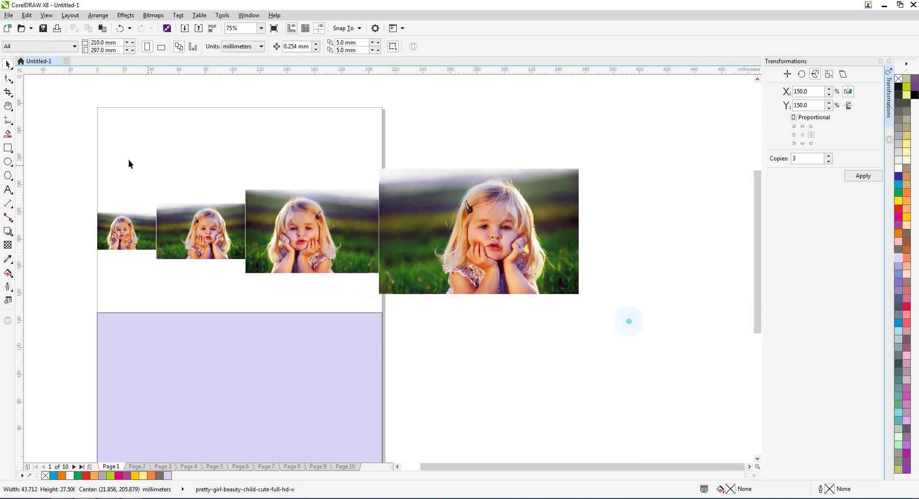
Step: Shrink all four photos together to about 184 × 48 mm overall and move the row near the page's top edge
left_click_drag(62, 137, 718, 325)
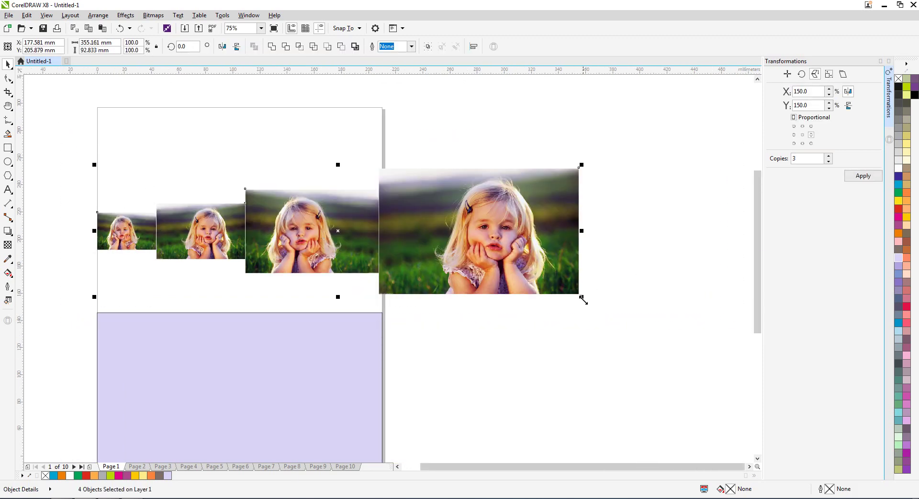
left_click_drag(582, 297, 348, 234)
left_click(519, 242)
left_click_drag(512, 127, 82, 268)
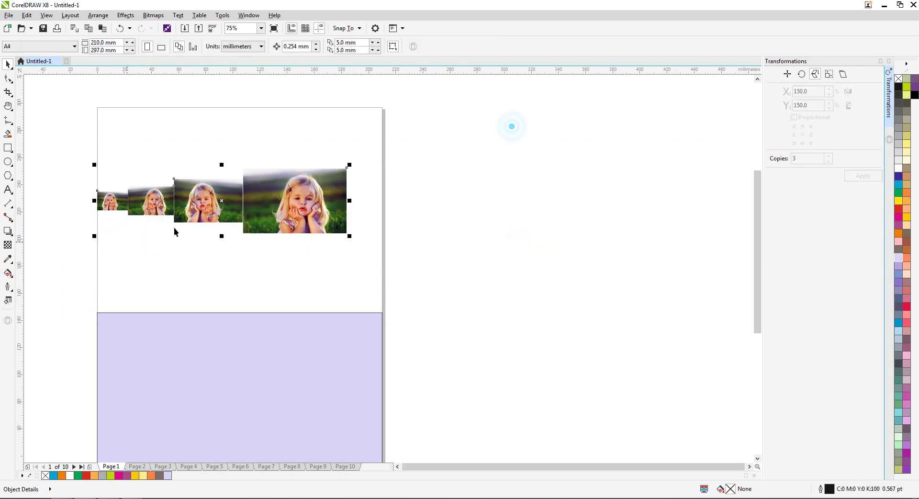
left_click_drag(219, 204, 235, 156)
left_click(490, 140)
left_click(477, 137)
scroll(193, 105, "up", 2)
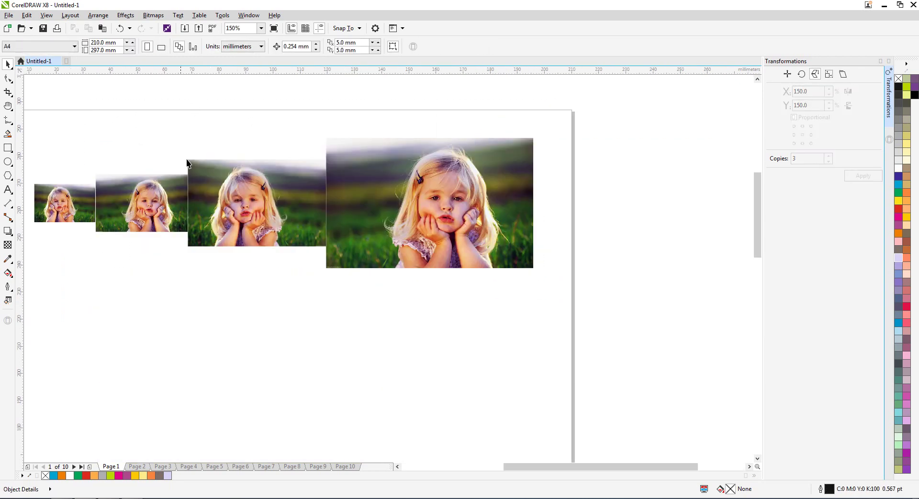
scroll(384, 179, "down", 2)
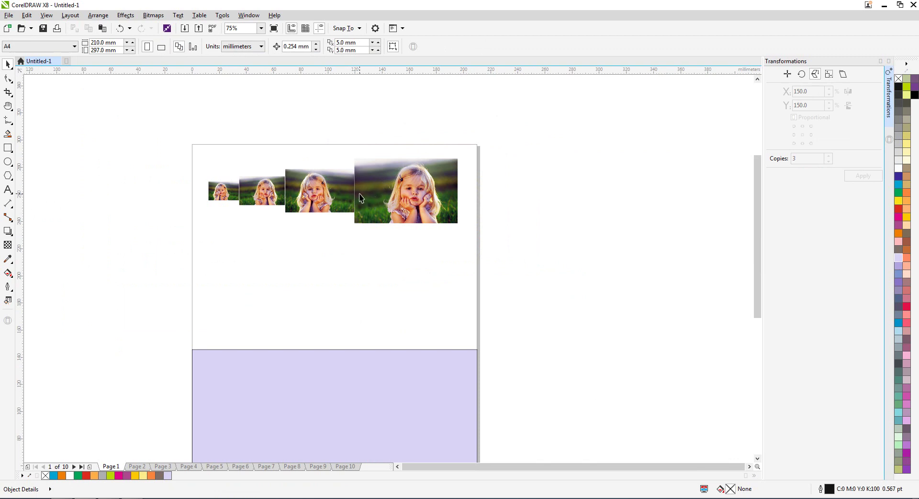
Step: Add 24 pt Arial artistic text reading "text" below the row of photos
key("F8")
left_click(231, 276)
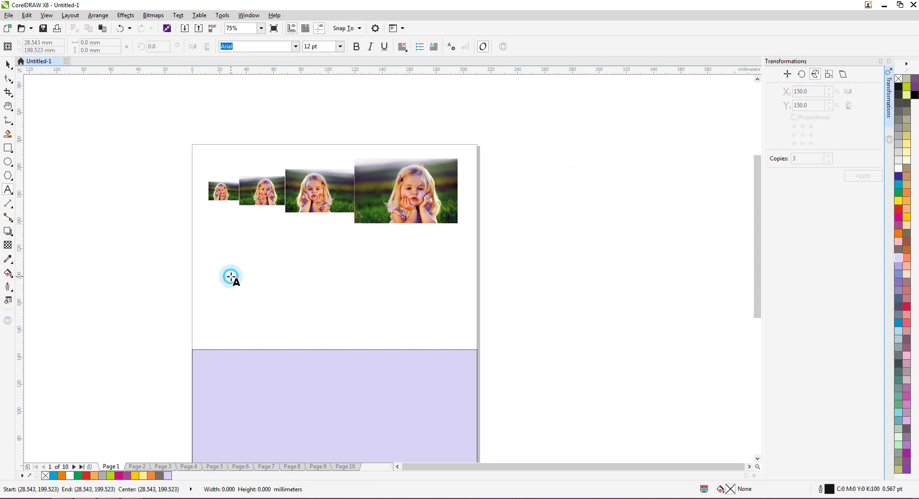
scroll(231, 277, "up", 2)
type("text")
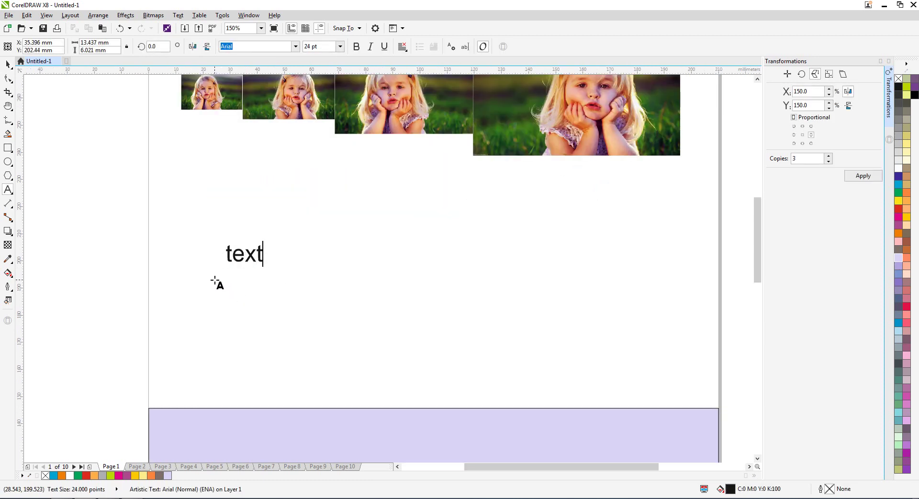
key("ctrl+space")
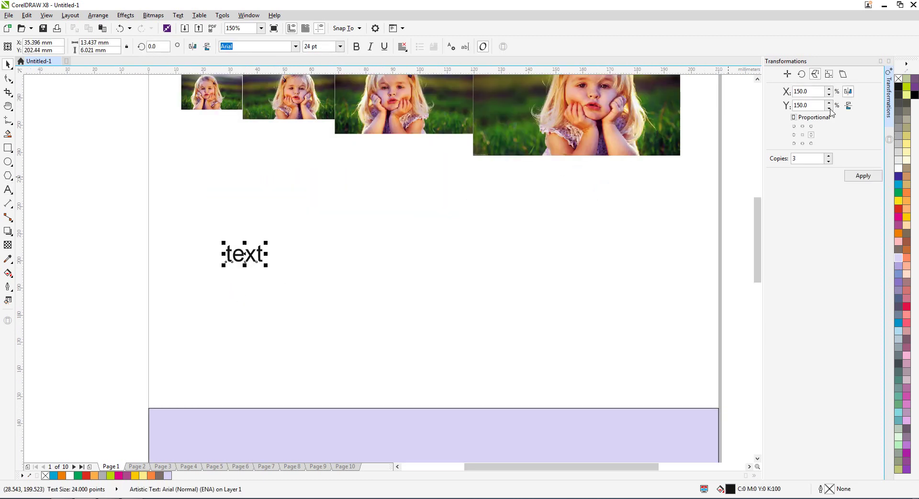
Step: Try three 150% copies of the text from the right-middle anchor, with and without horizontal mirroring, undoing each attempt
left_click(863, 176)
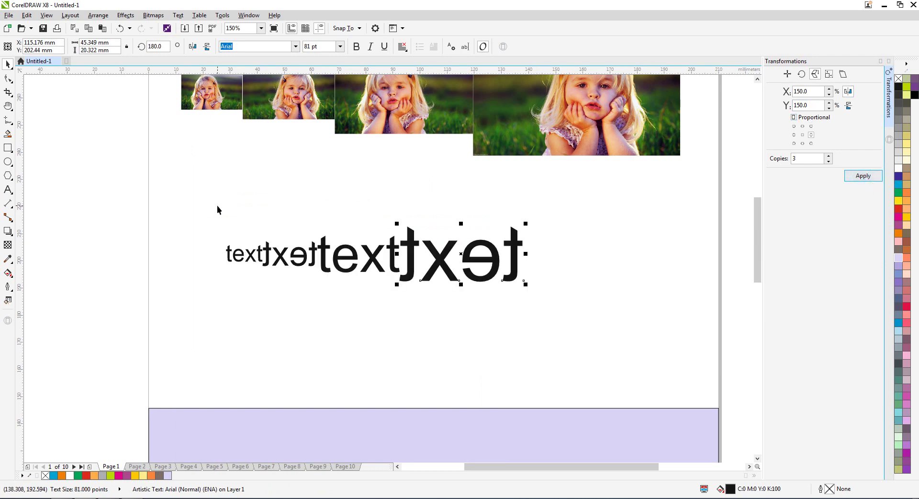
key("ctrl+z")
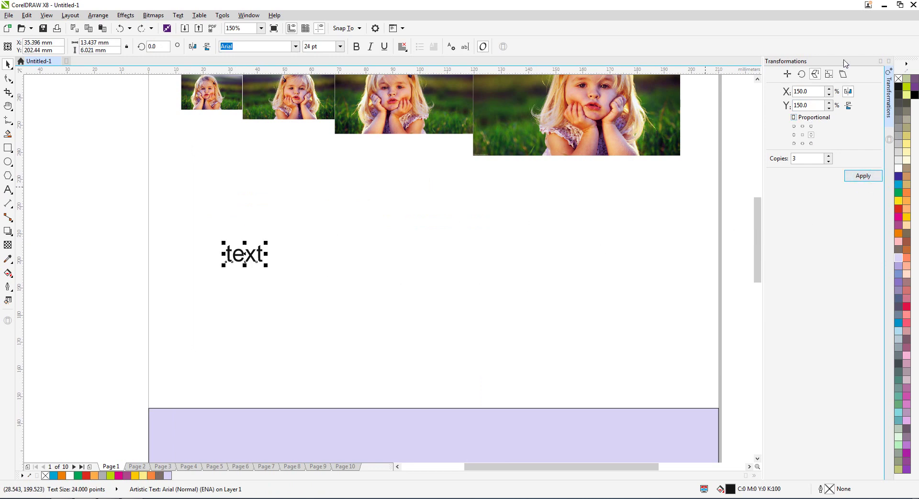
left_click(863, 176)
key("ctrl+z")
left_click(866, 180)
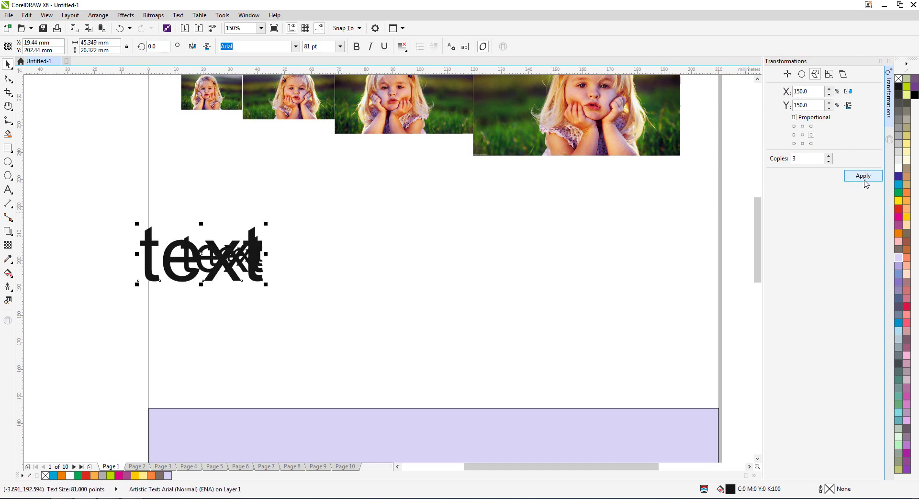
key("ctrl+z")
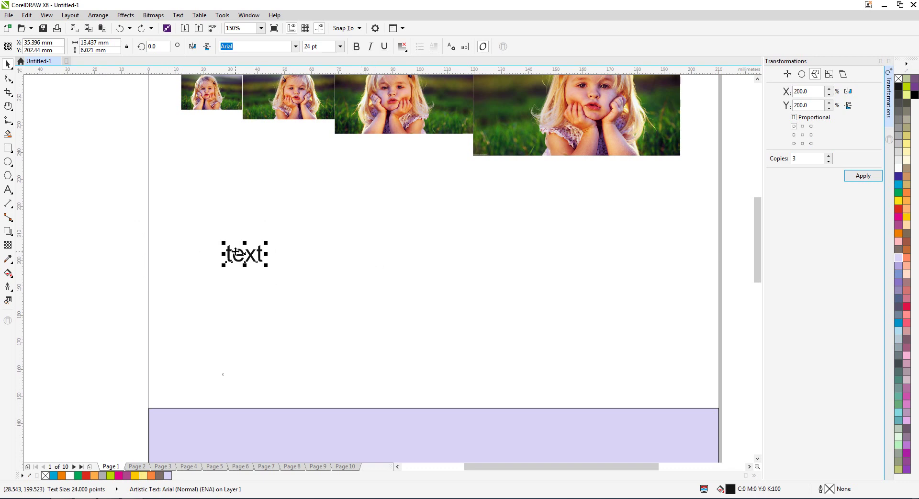
Step: Delete the sample text below the photos
scroll(235, 251, "down", 1)
left_click_drag(585, 214, 134, 328)
key("Delete")
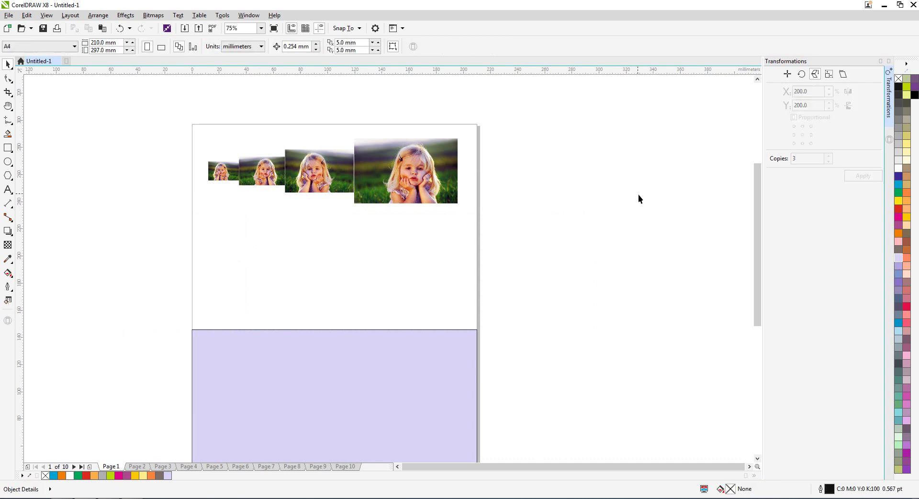
Step: Review the rotation settings and the scale and mirror settings with all four photos selected
left_click(802, 74)
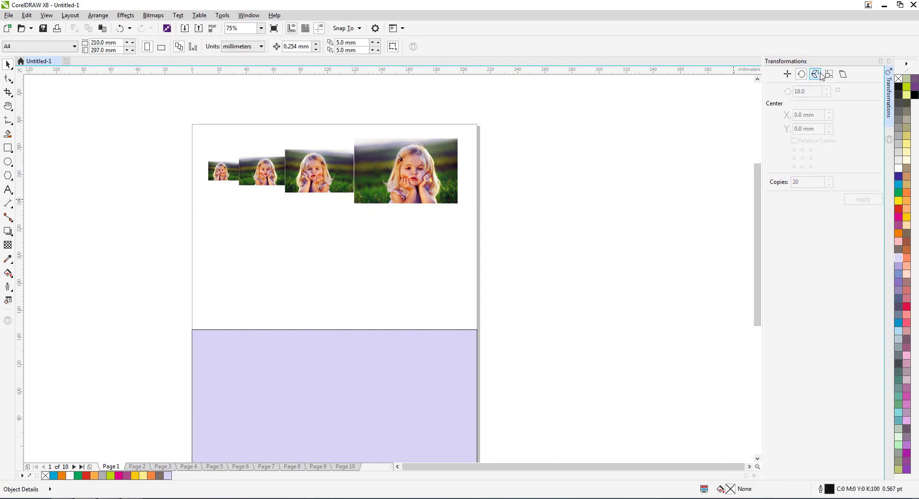
left_click(817, 75)
left_click_drag(570, 89, 118, 269)
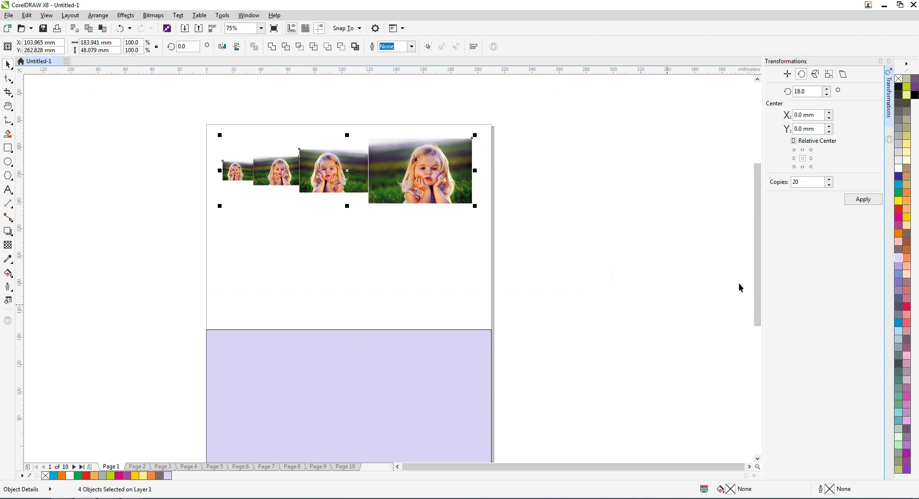
left_click(813, 74)
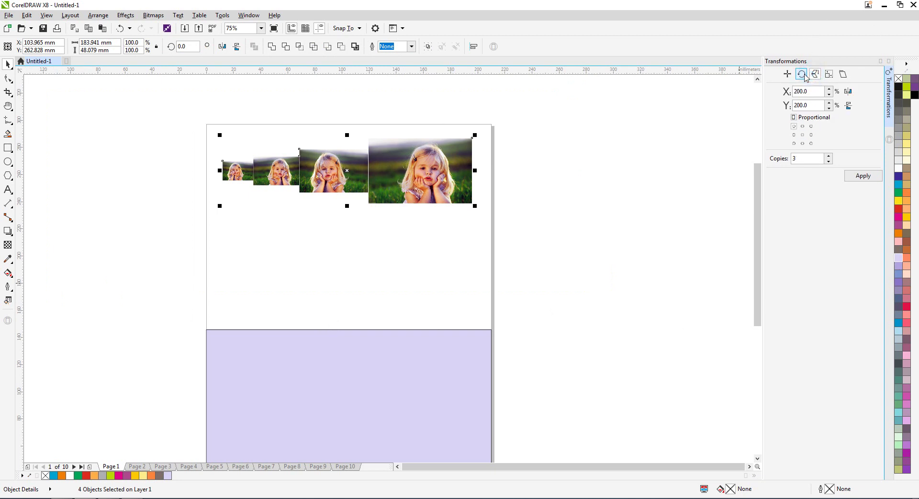
left_click(803, 74)
left_click(817, 74)
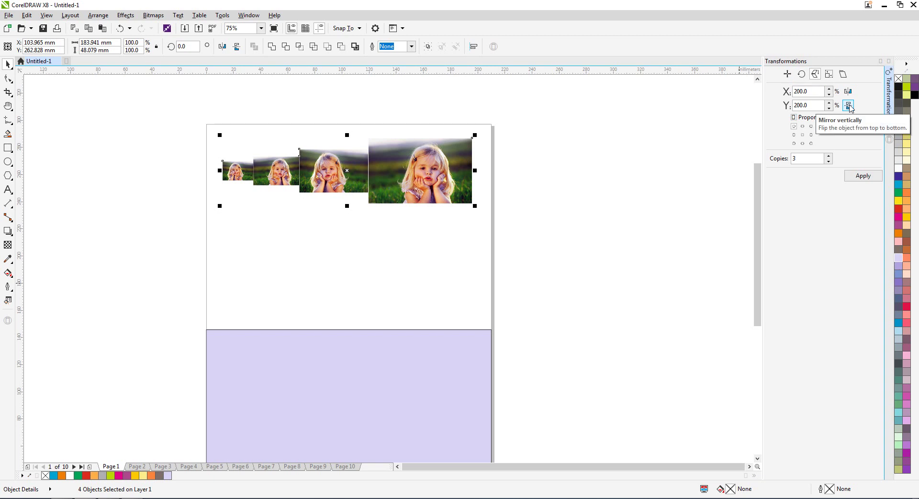
Step: Try three successive copies of the largest photo, each enlarged to 200% from the top-left anchor, and undo them
left_click(453, 151)
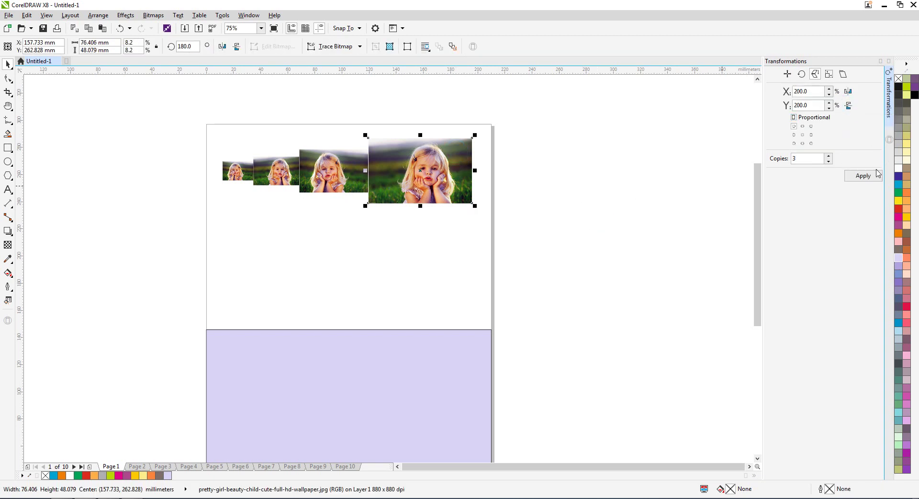
left_click(863, 176)
scroll(352, 183, "down", 2)
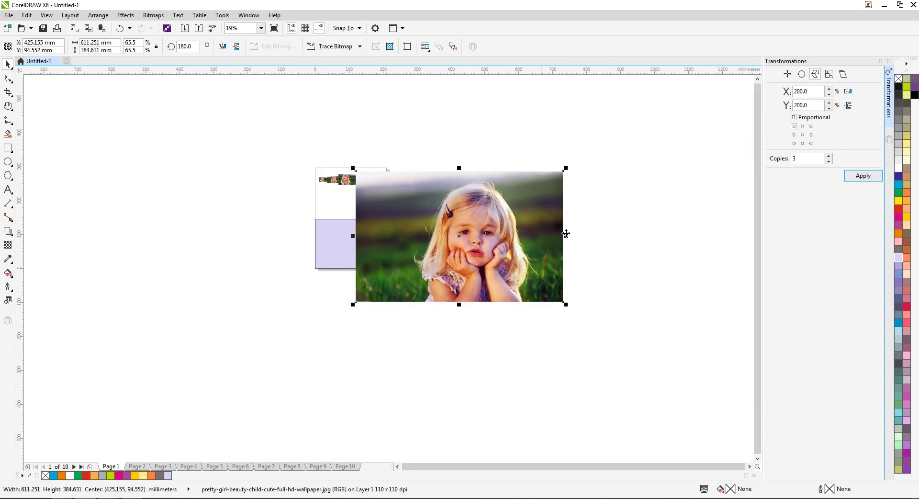
left_click(604, 203)
left_click(469, 212)
left_click_drag(565, 304, 384, 190)
scroll(324, 170, "up", 1)
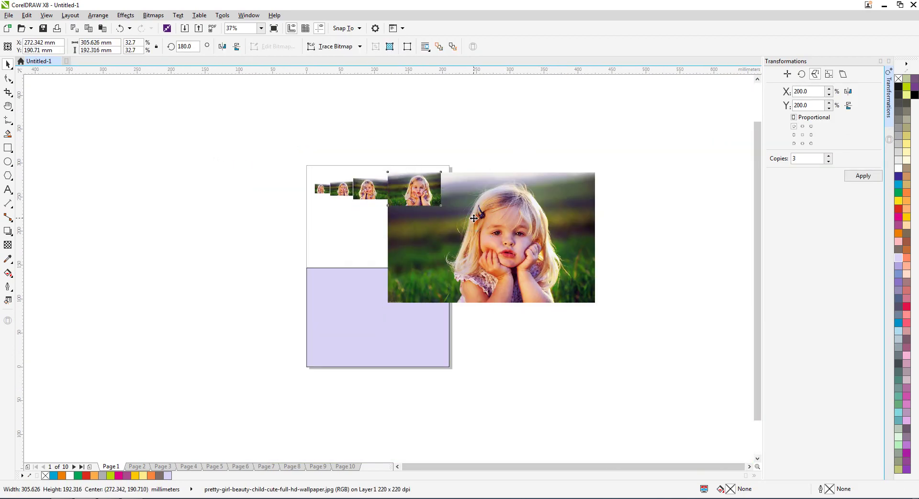
key("ctrl+z")
left_click(459, 176)
scroll(479, 148, "up", 1)
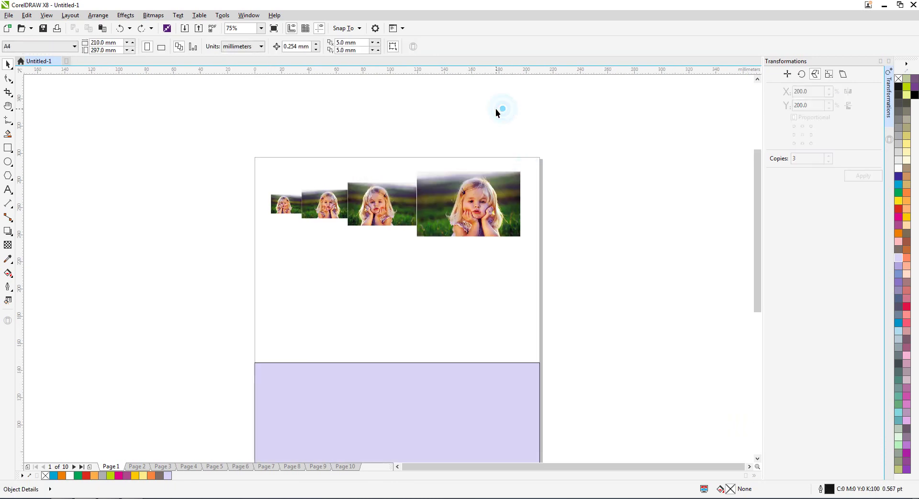